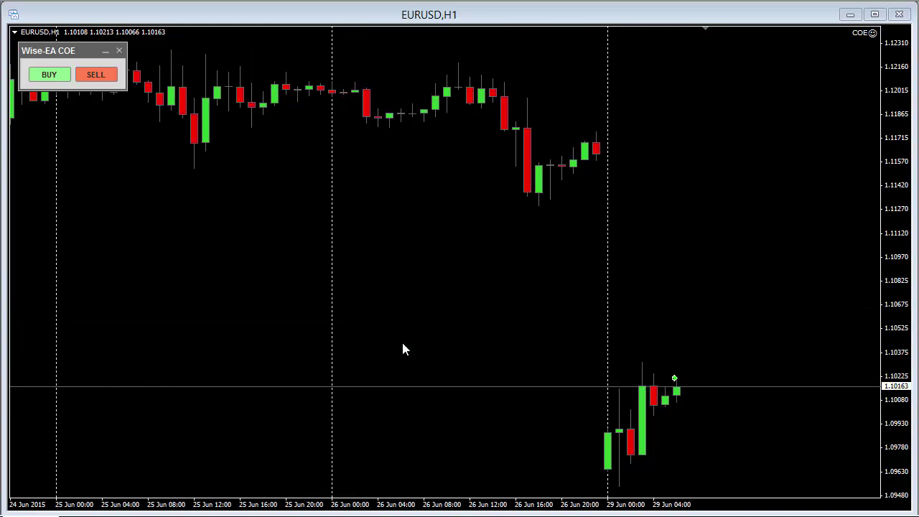
Step: Open the BUY SETTINGS panel, nudge it down-right, and switch the order to a pending Buy Stop at 1.10318
left_click(48, 72)
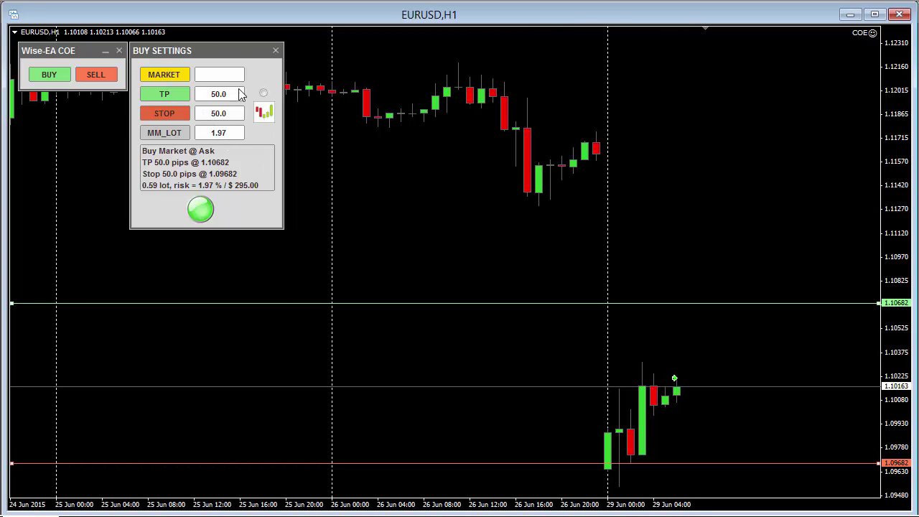
left_click_drag(216, 50, 234, 69)
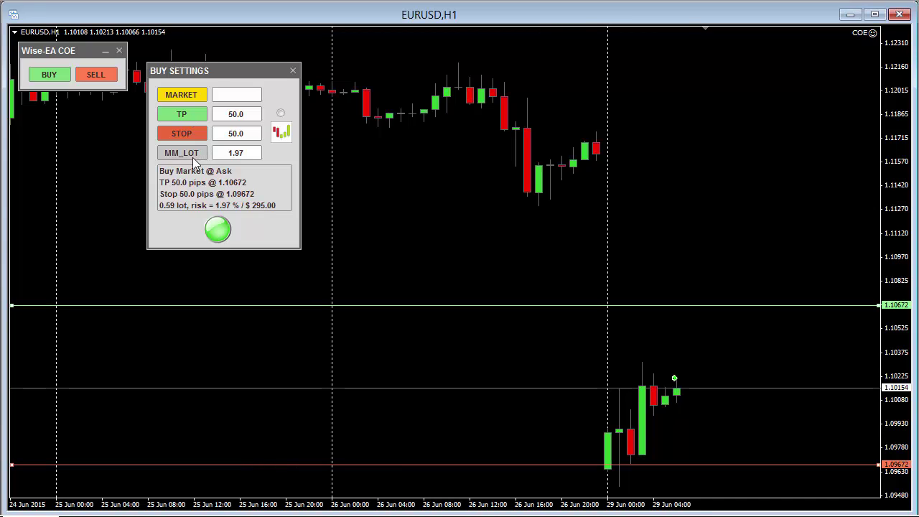
left_click_drag(179, 70, 181, 85)
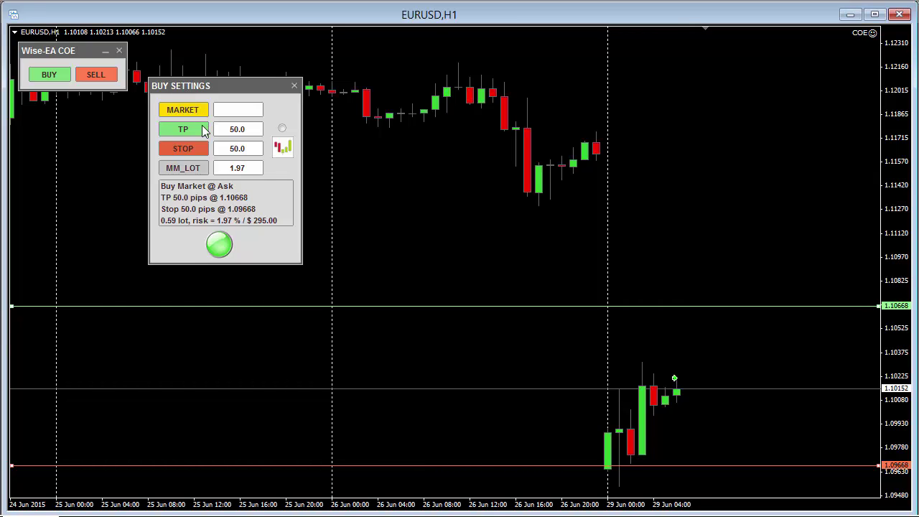
left_click(184, 113)
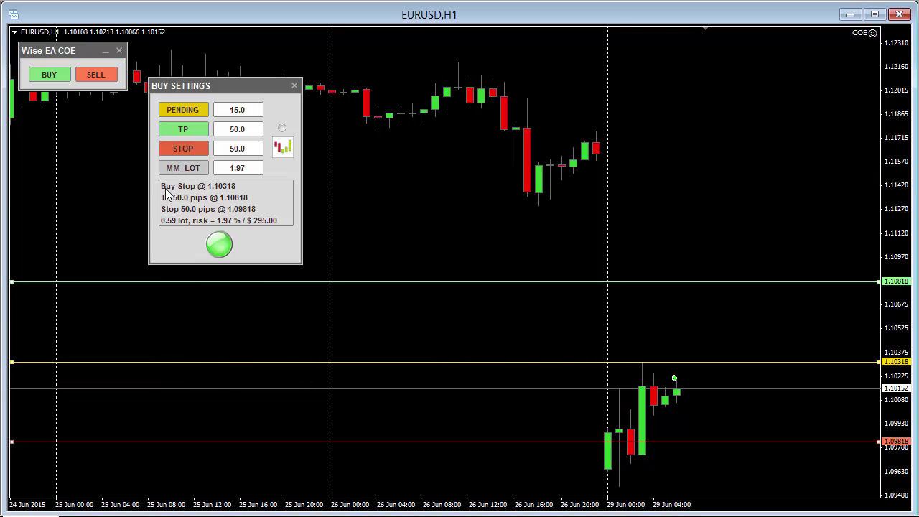
Step: Make the pending order a Buy Limit at 1.10003, then toggle TP, stop and MM_LOT off and back on
left_click_drag(713, 363, 716, 413)
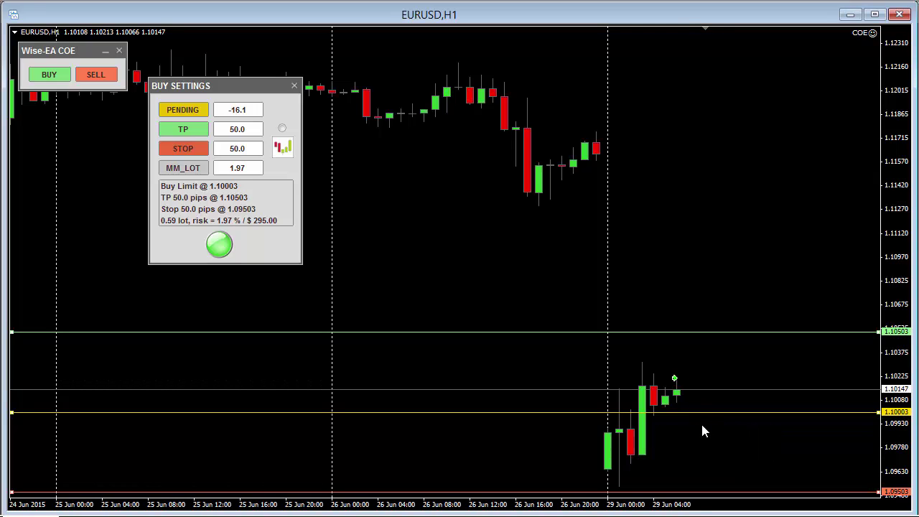
left_click(185, 132)
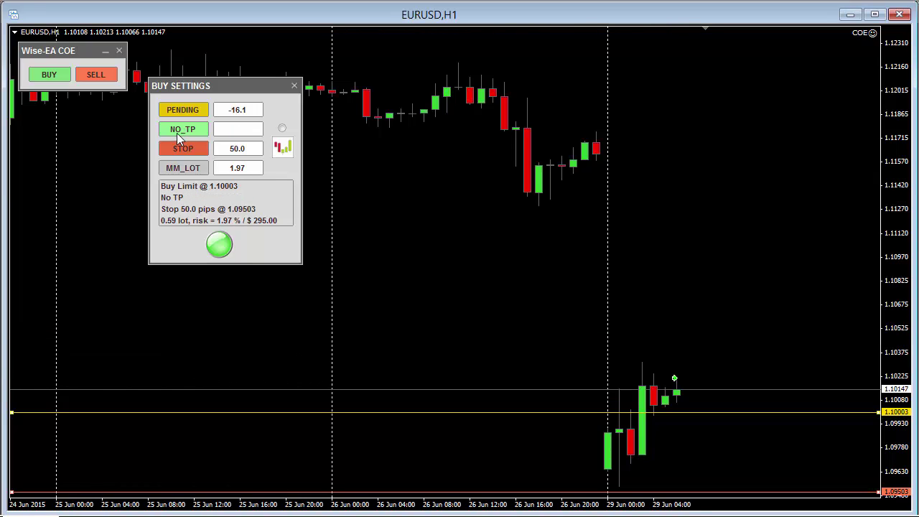
left_click(188, 130)
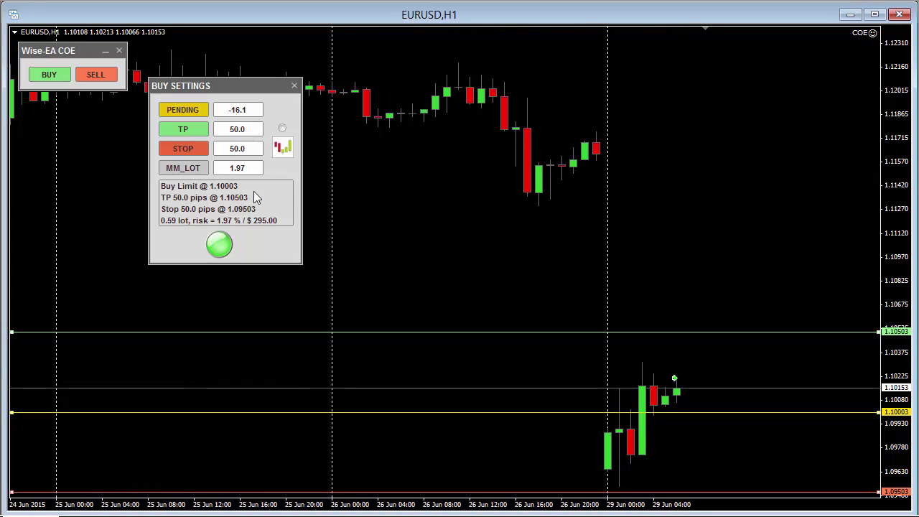
left_click(193, 148)
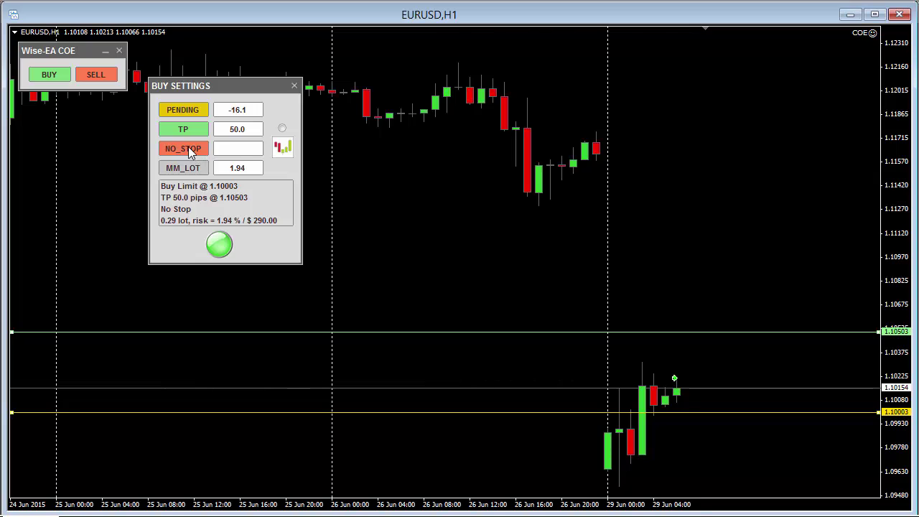
left_click(188, 146)
left_click(191, 172)
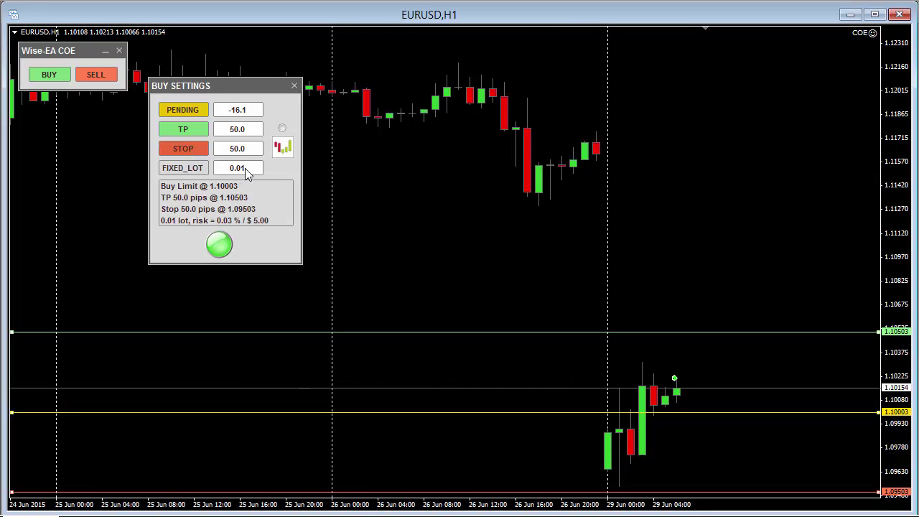
left_click(193, 168)
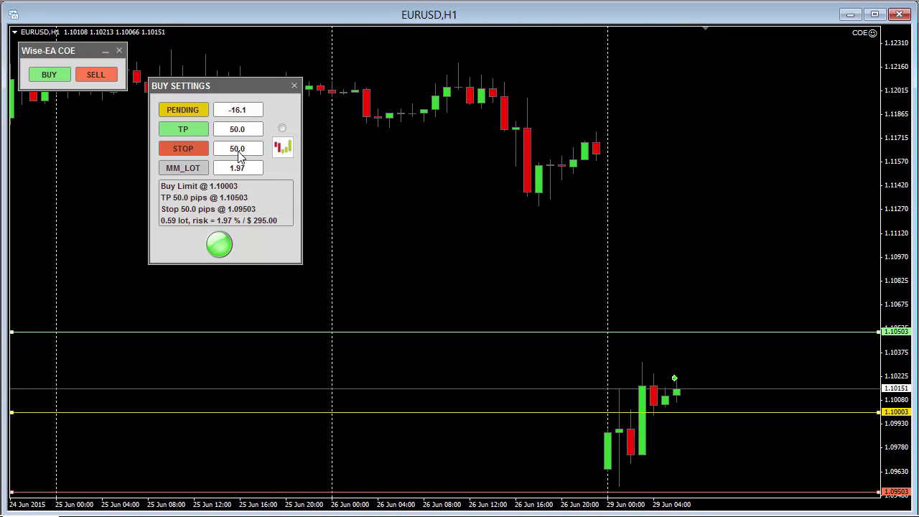
Step: Move the Buy Stop entry to 1.10523, the stop to 1.09761 and the take profit to 1.12181
left_click_drag(685, 333, 682, 244)
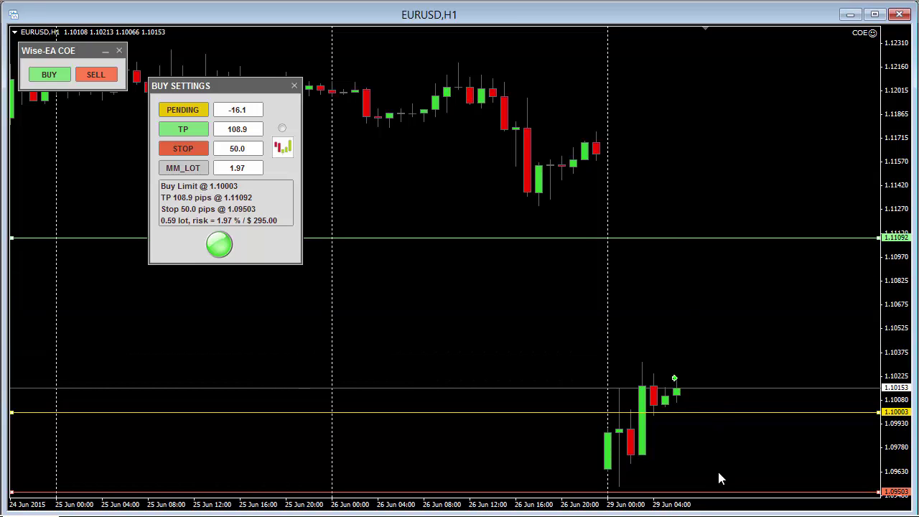
left_click_drag(719, 414, 718, 331)
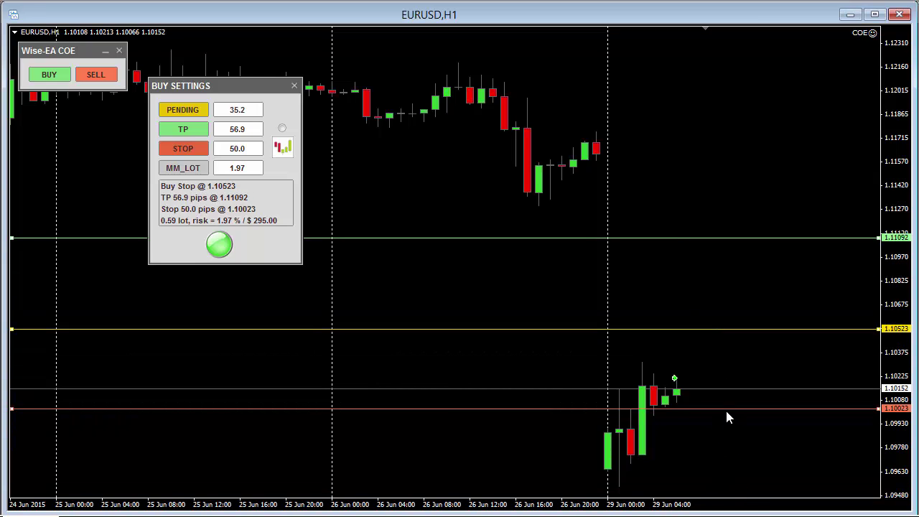
left_click_drag(726, 410, 734, 453)
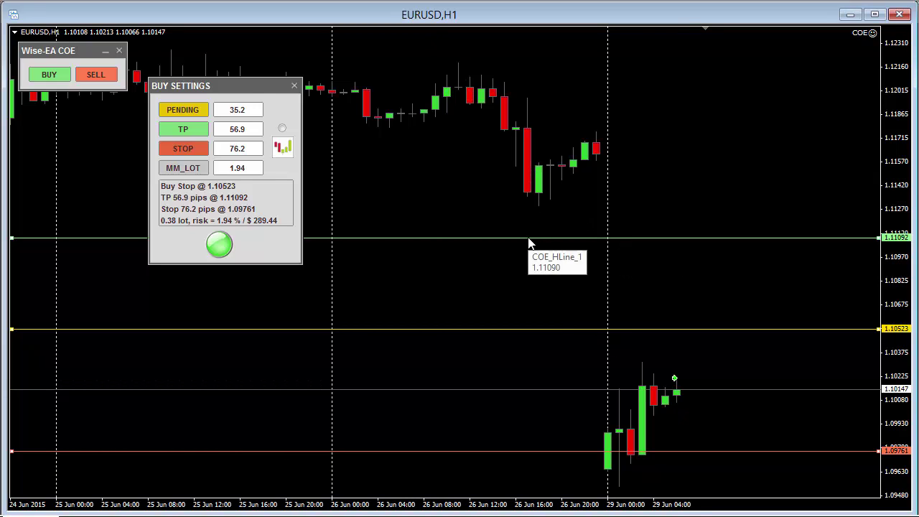
left_click_drag(529, 244, 459, 63)
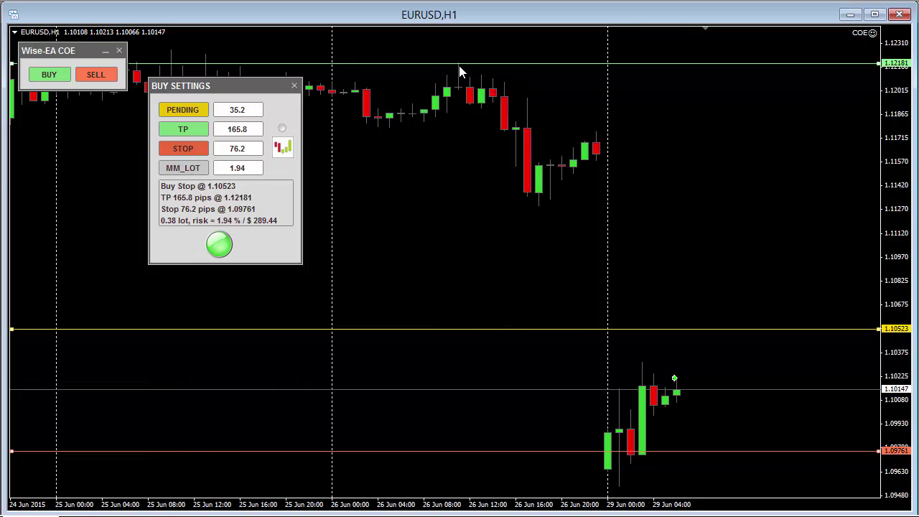
Step: Lock the take-profit price at 1.12068 and raise the Buy Stop entry to 1.11295
left_click_drag(459, 65, 468, 138)
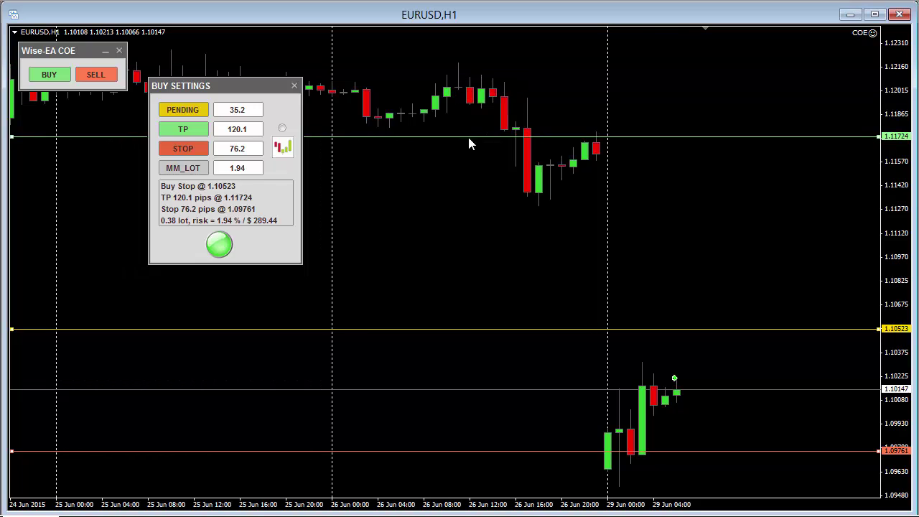
left_click(282, 129)
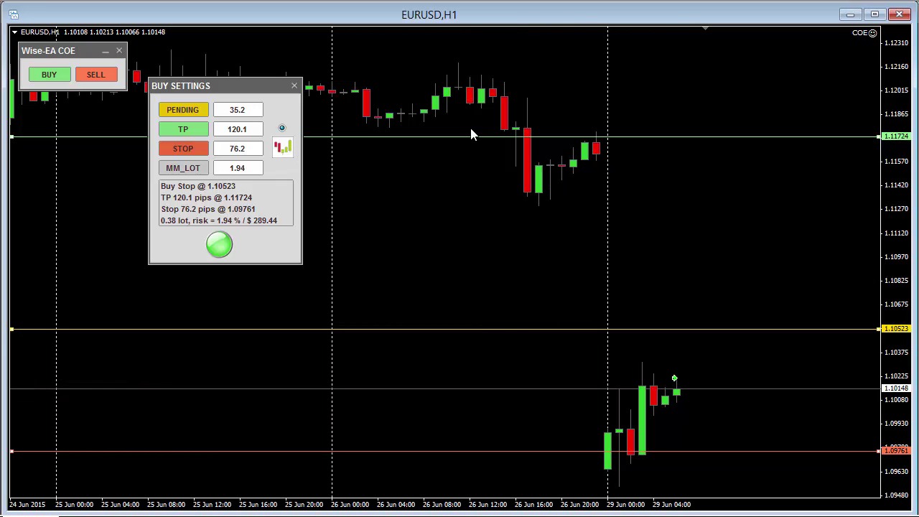
left_click_drag(530, 137, 527, 107)
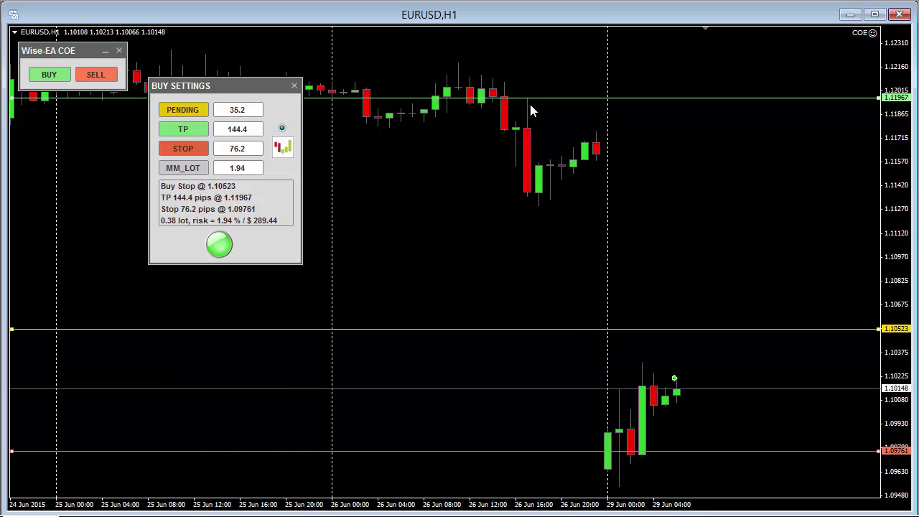
left_click_drag(529, 106, 507, 81)
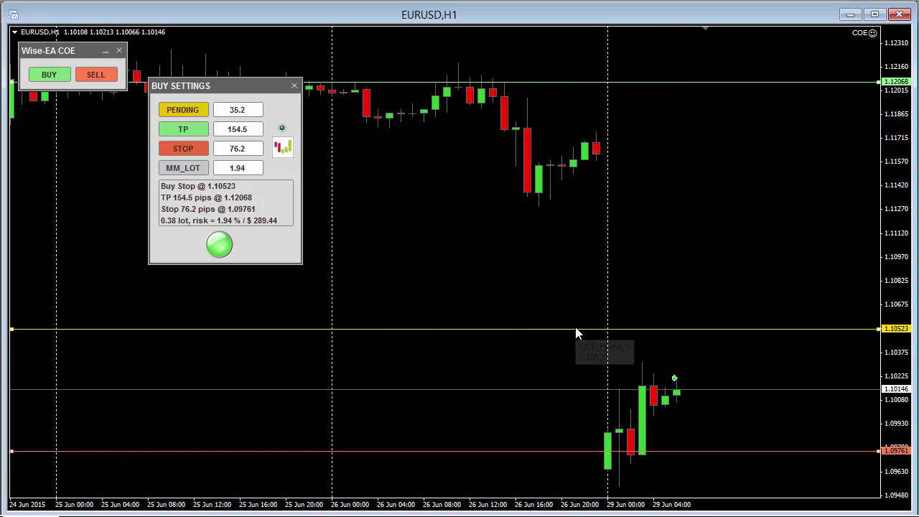
left_click_drag(580, 333, 542, 210)
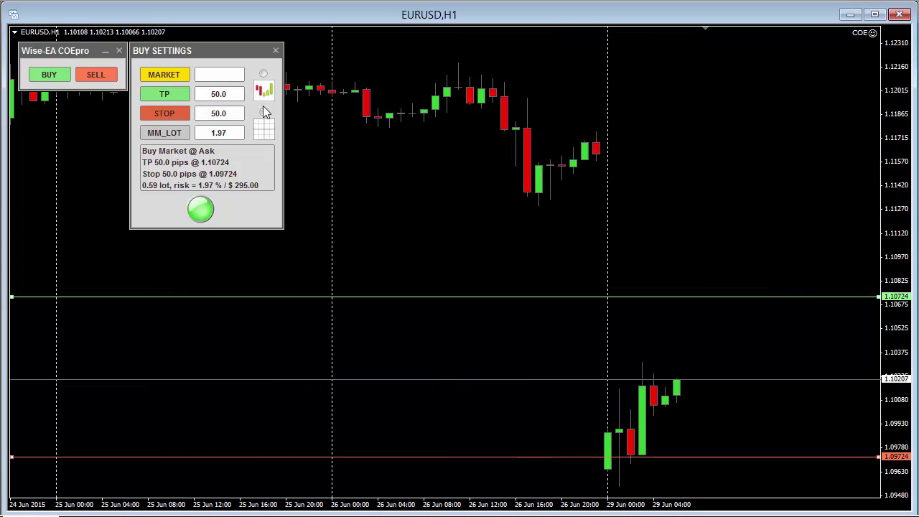
Step: Toggle lot sizing to FIXED_LOT and back to MM_LOT, then drop the take profit to 1.10021
left_click(171, 135)
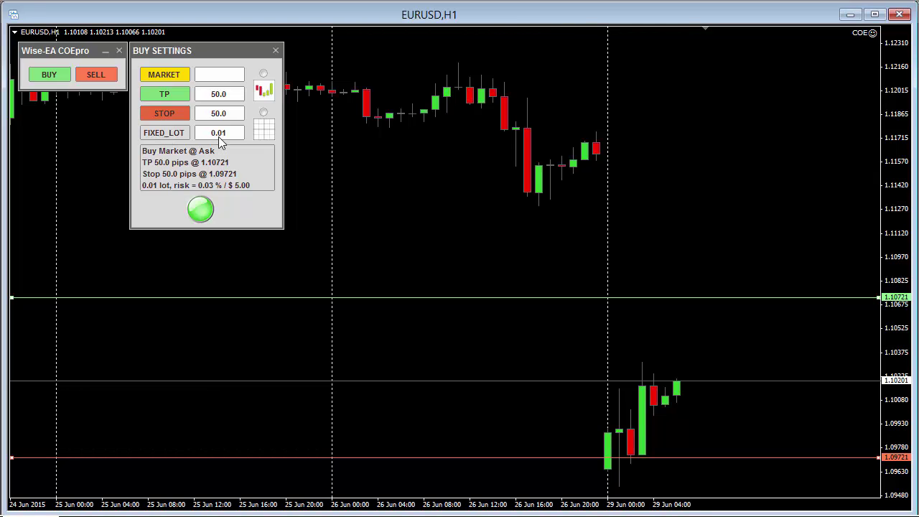
left_click(177, 137)
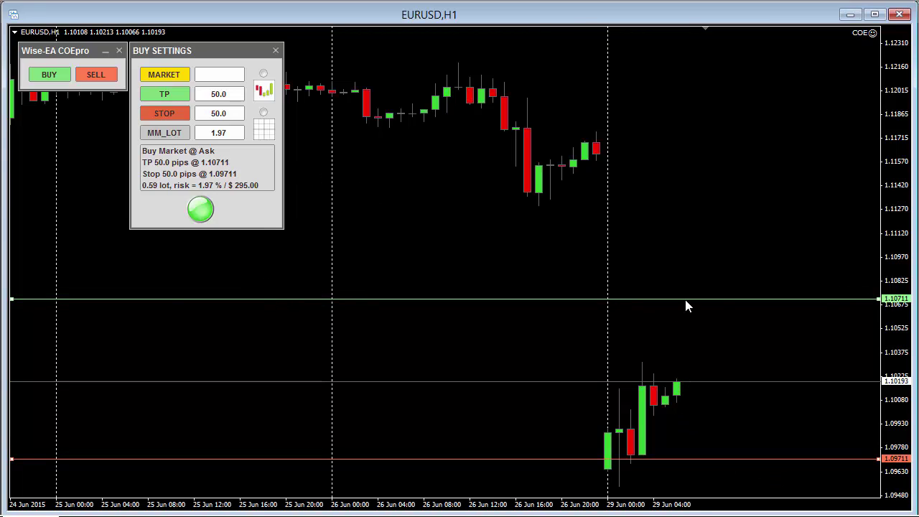
left_click_drag(685, 300, 695, 409)
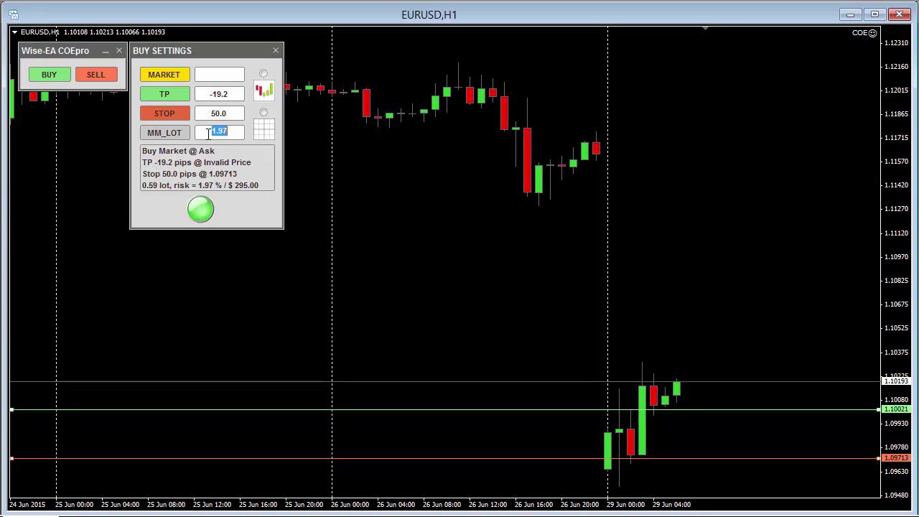
Step: Set a fixed 0.0001 lot and submit the market buy, which triggers the invalid-settings alert
left_click(181, 135)
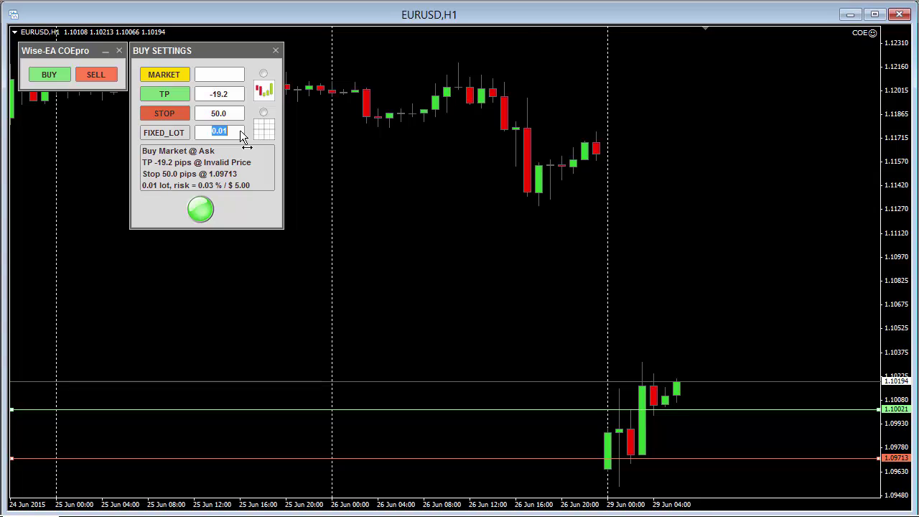
key("Return")
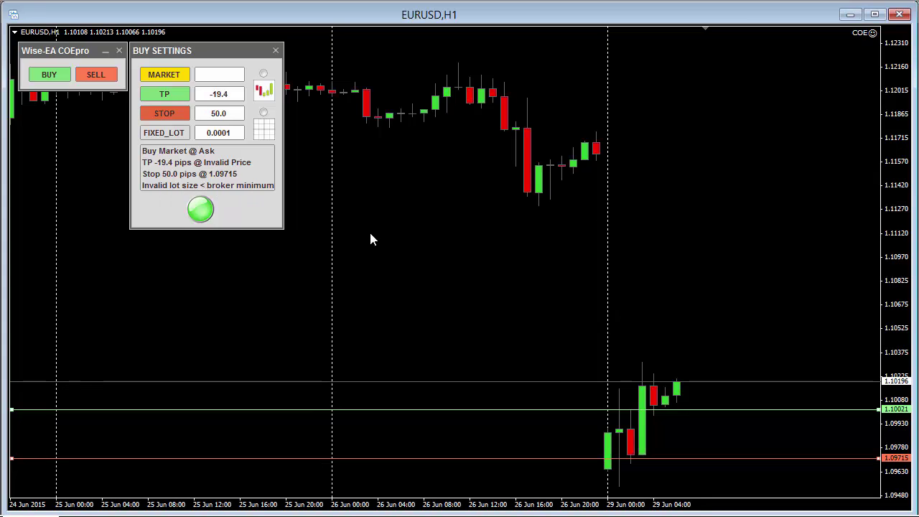
left_click(202, 214)
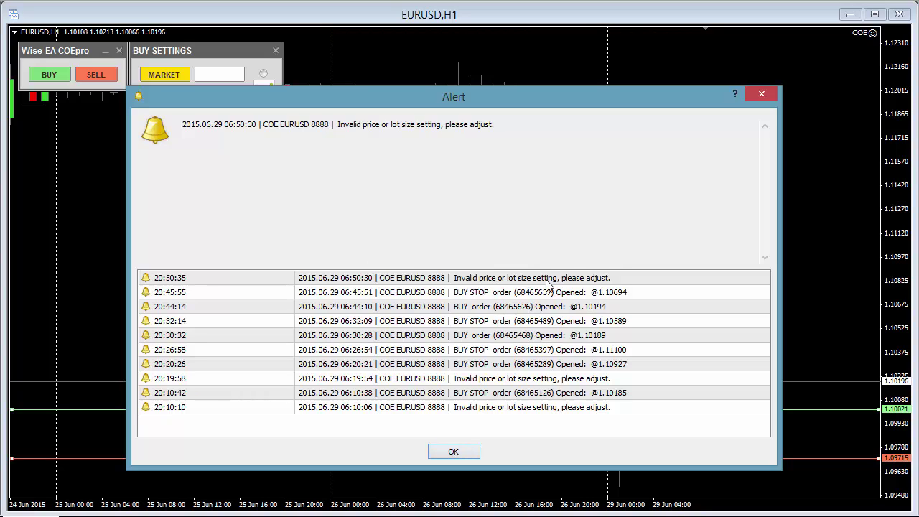
Step: Dismiss the alert, raise the take profit to about 1.10478, and switch to MM_LOT sizing
left_click(463, 452)
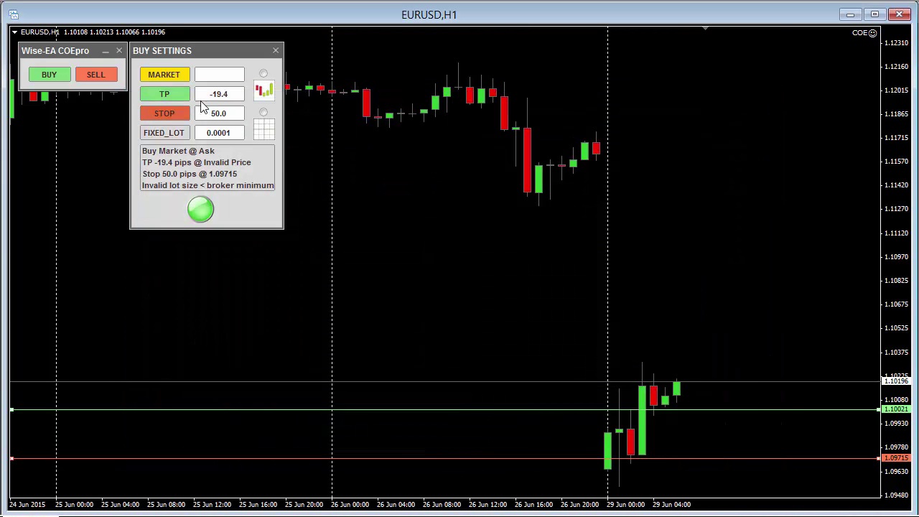
left_click_drag(691, 410, 687, 336)
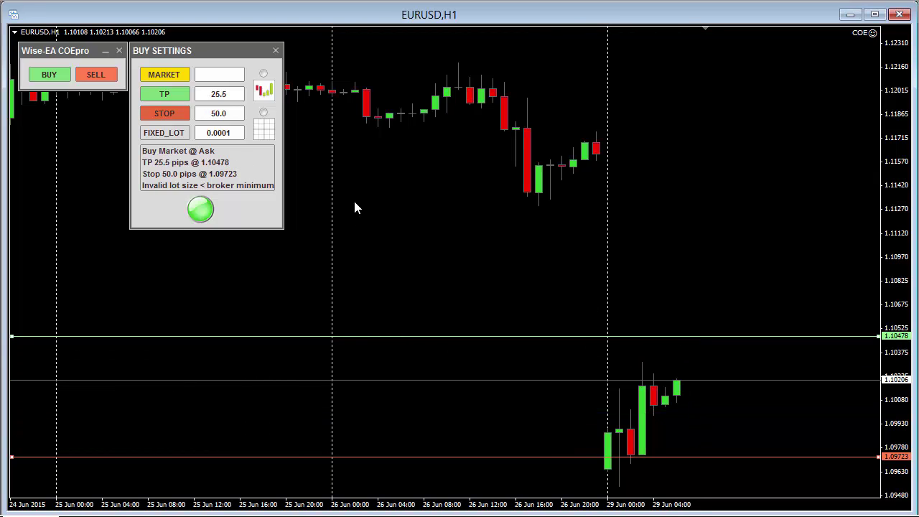
left_click(170, 135)
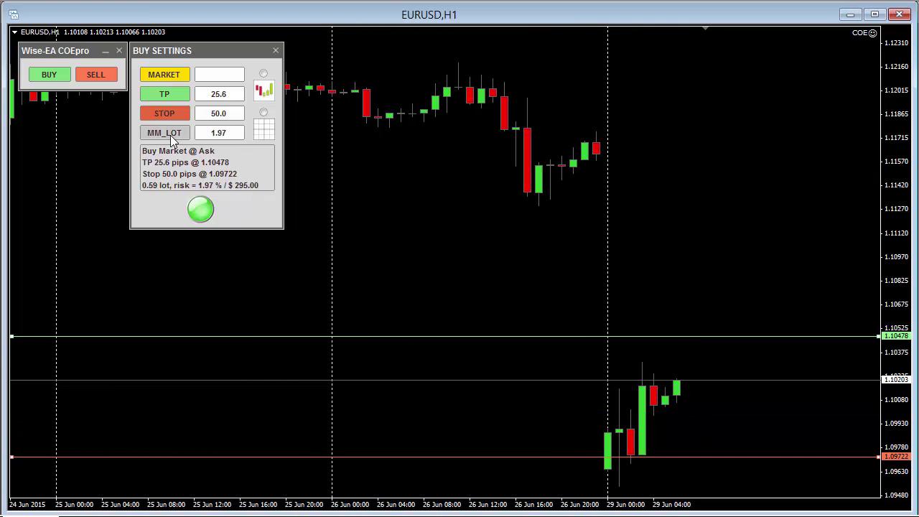
Step: Enter 0.03 as the lot value, execute the market buy, and dismiss the confirmation
left_click(223, 135)
type("0.")
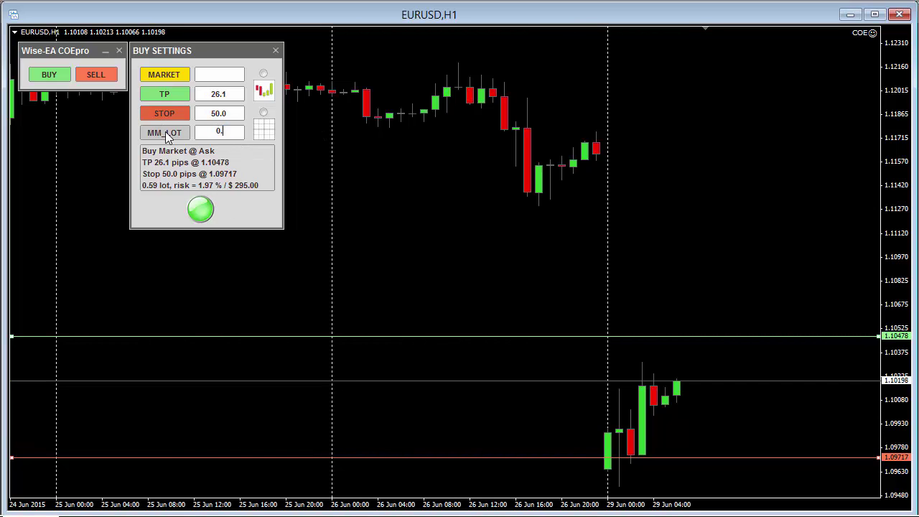
type("03")
left_click(201, 209)
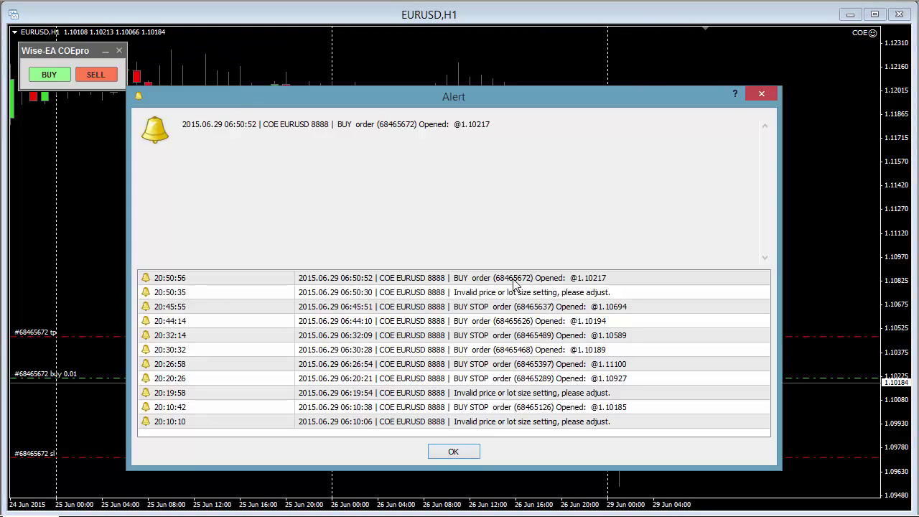
left_click(455, 452)
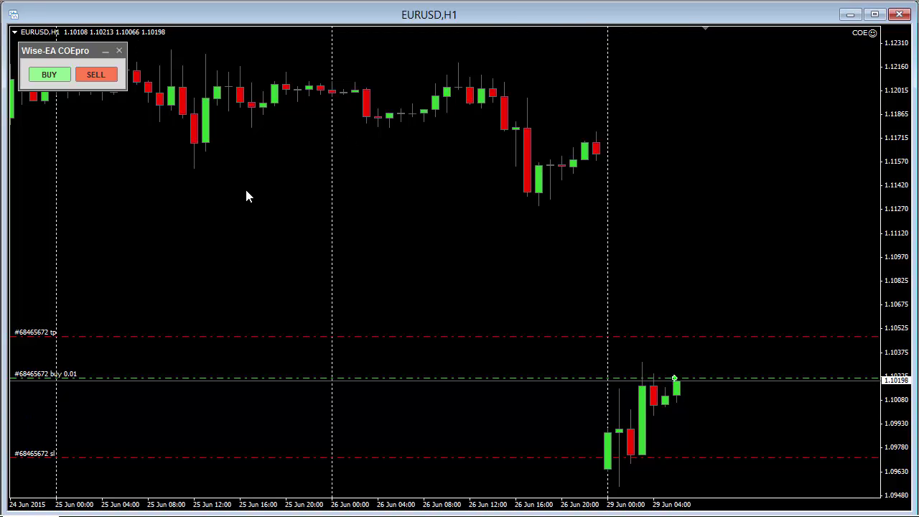
Step: Open BUY SETTINGS for a new market buy with TP 1.10689, stop 1.09689, 0.59 lot
left_click(49, 74)
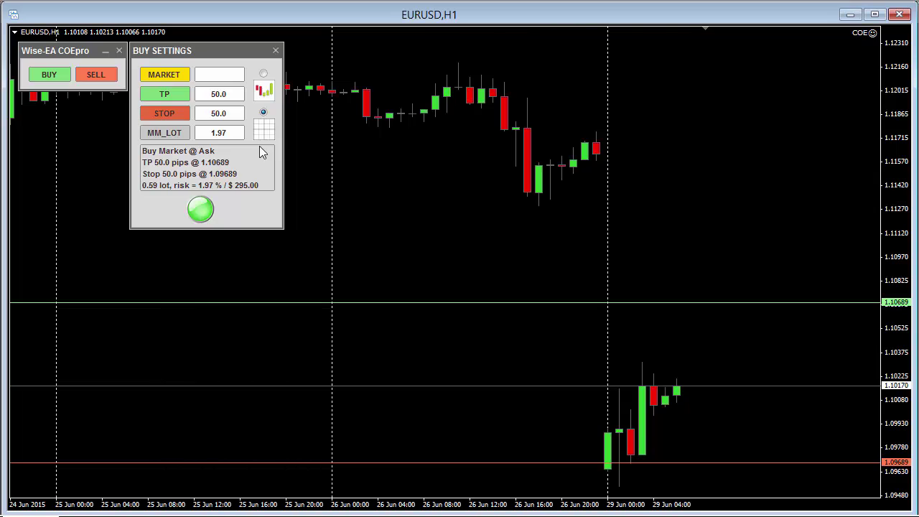
Step: Close the buy settings panel and open the Expert Advisors Properties from the chart's context menu
left_click(263, 113)
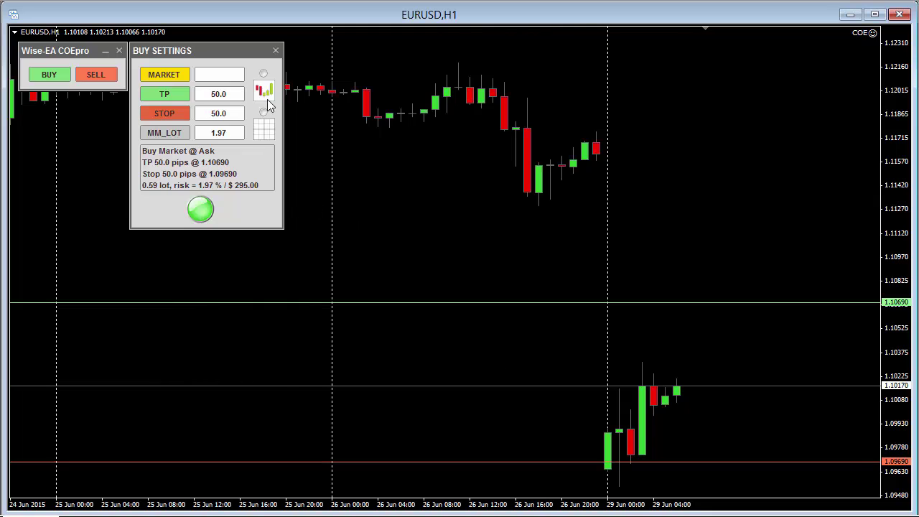
left_click(276, 50)
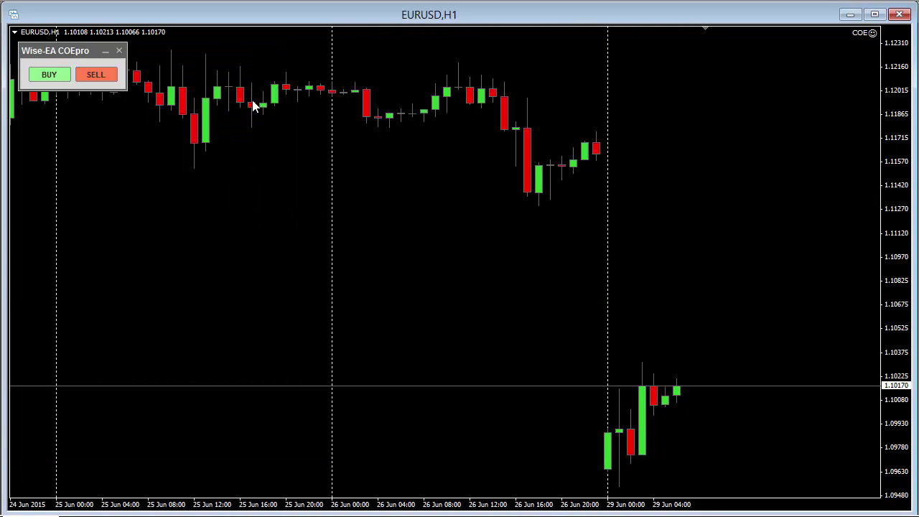
right_click(378, 185)
mouse_move(430, 281)
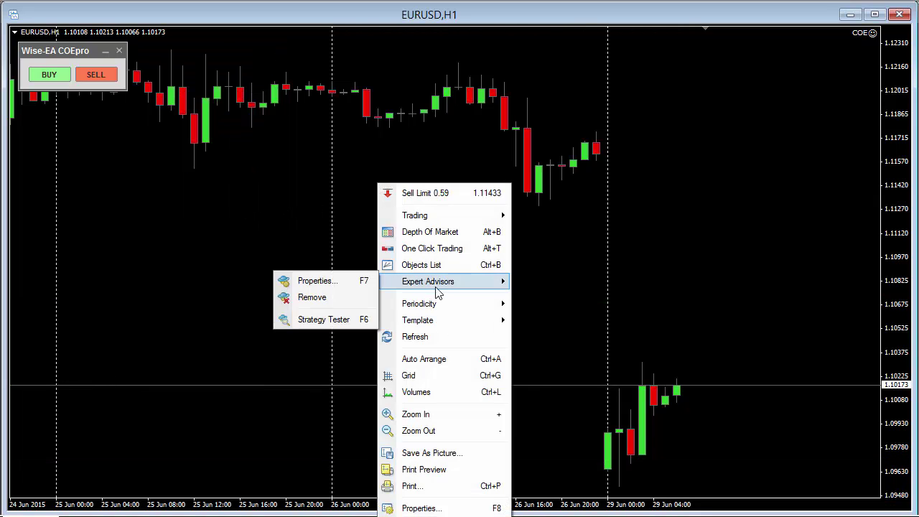
left_click(316, 281)
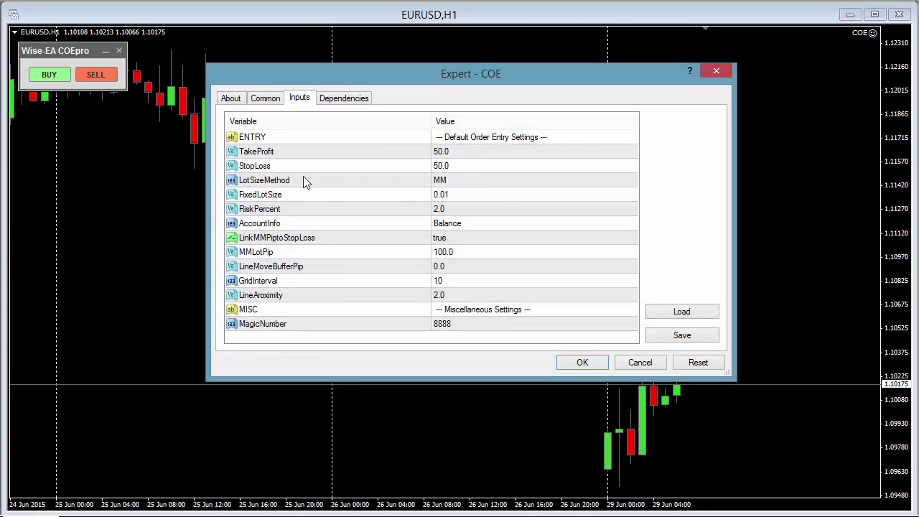
Step: Set the default TakeProfit and StopLoss inputs to 0 and LotSizeMethod to Fixed_Lot
double_click(442, 152)
type("0")
double_click(452, 167)
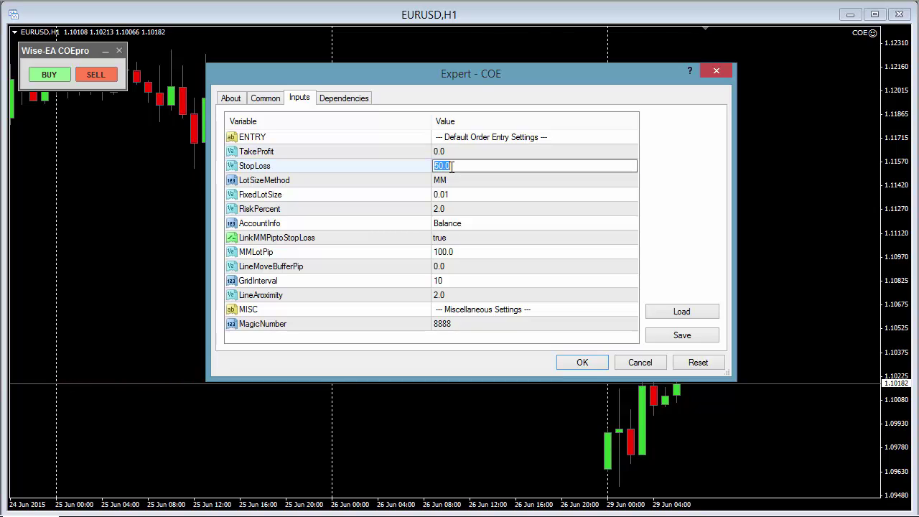
type("0")
left_click(463, 184)
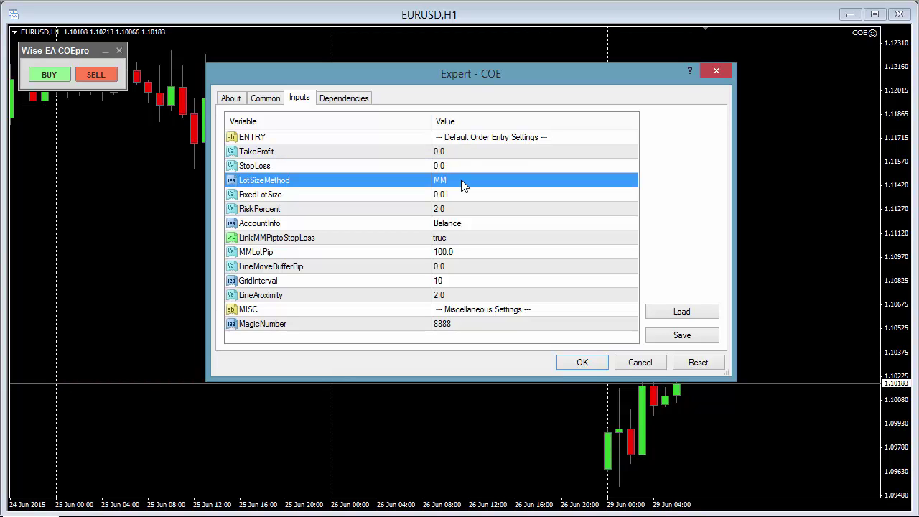
double_click(461, 184)
left_click(457, 194)
left_click(448, 198)
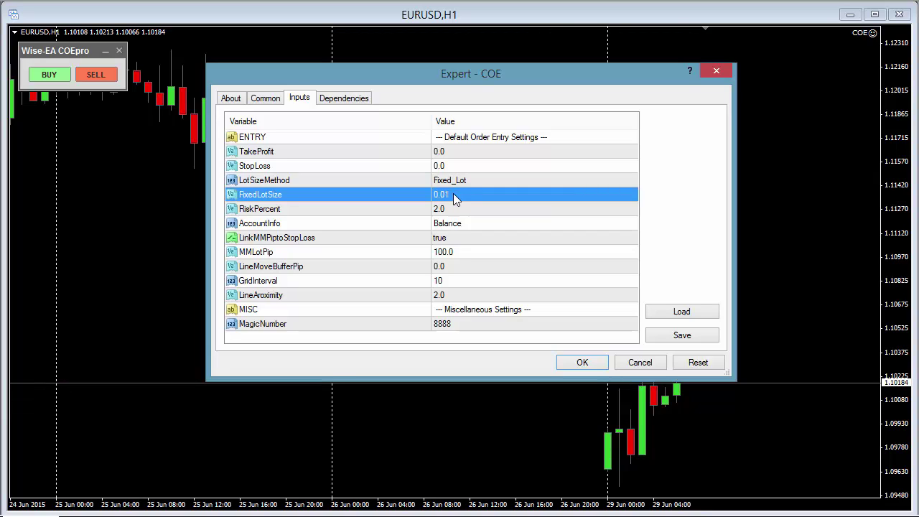
Step: Set LineMoveBufferPip to 5.0 and apply the expert settings
left_click(260, 269)
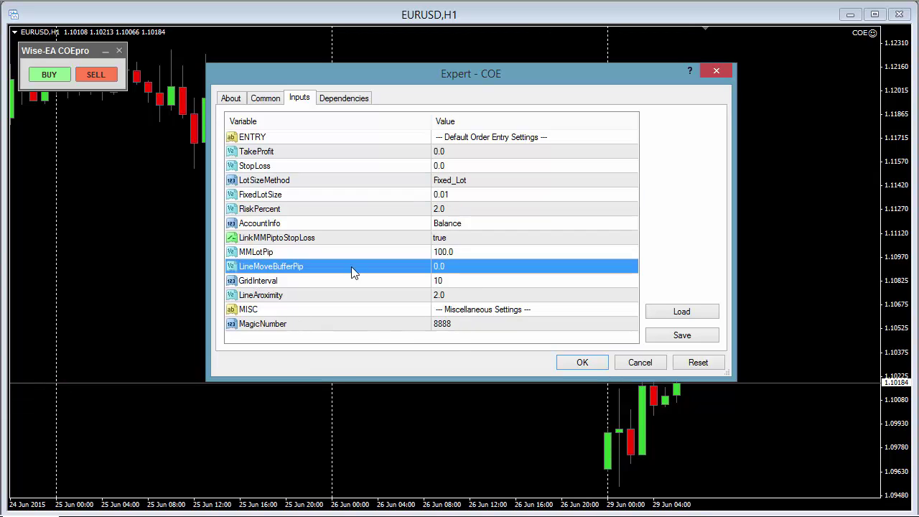
left_click(460, 266)
type("5")
left_click(457, 283)
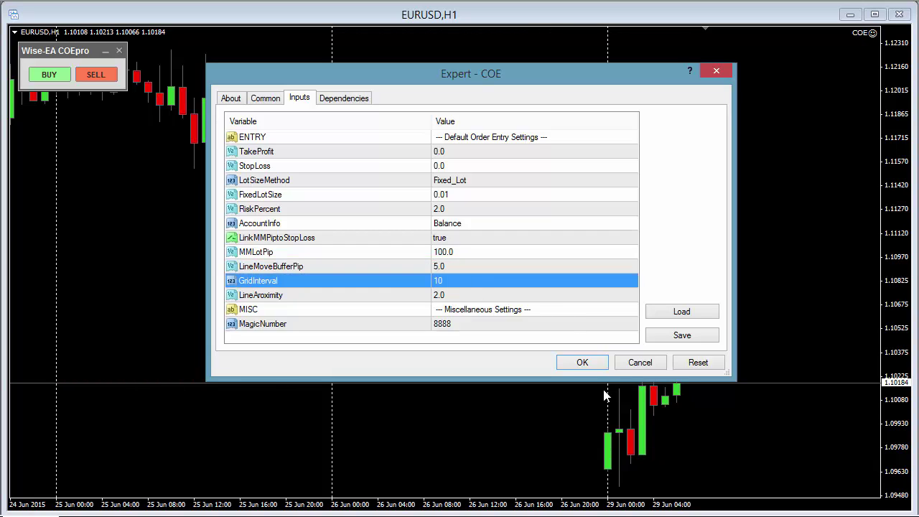
left_click(586, 363)
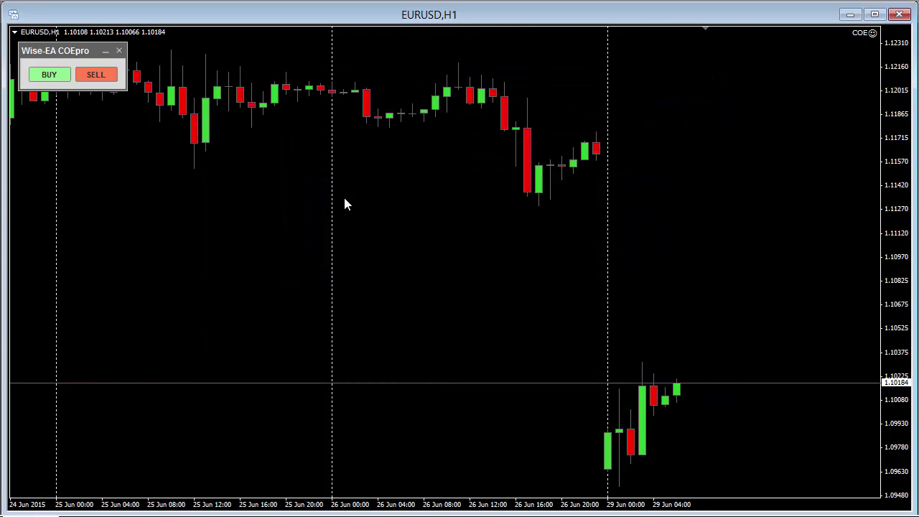
Step: Set up a 0.01-lot EURUSD Buy Stop and raise its entry line to 1.11245
left_click(54, 76)
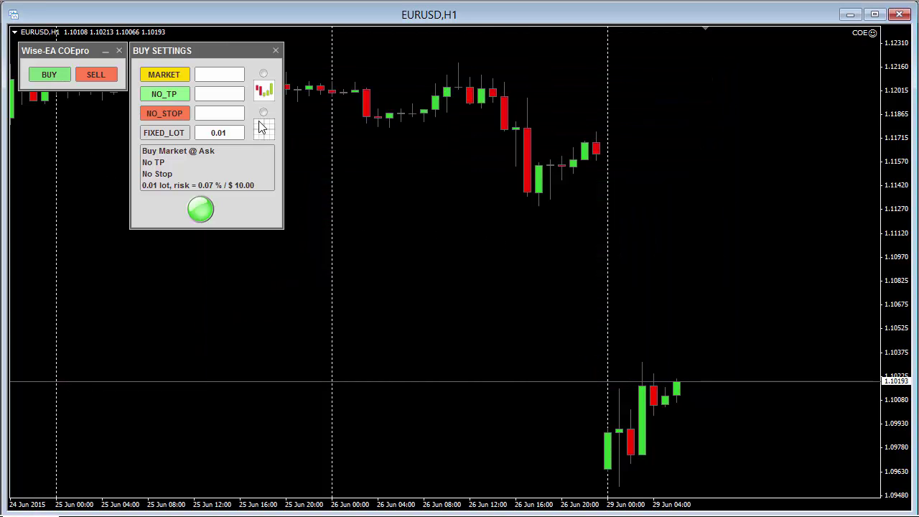
left_click(169, 73)
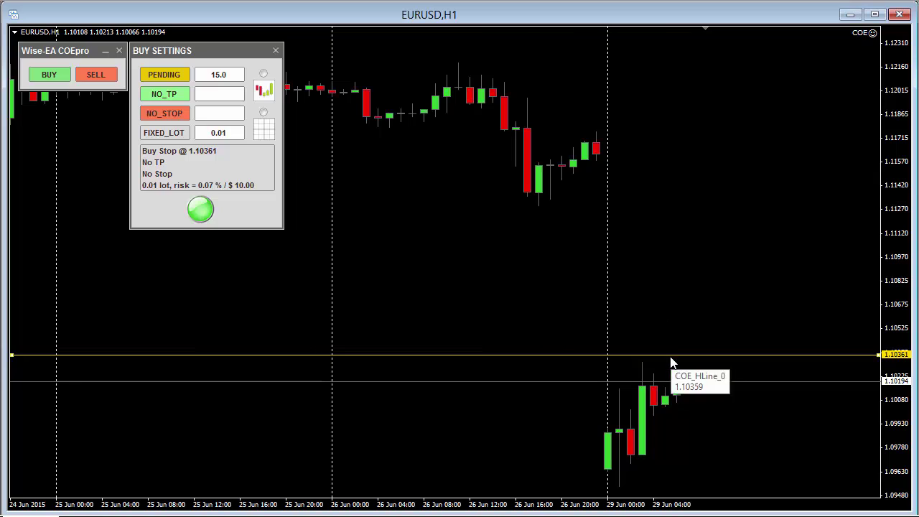
left_click_drag(667, 355, 667, 287)
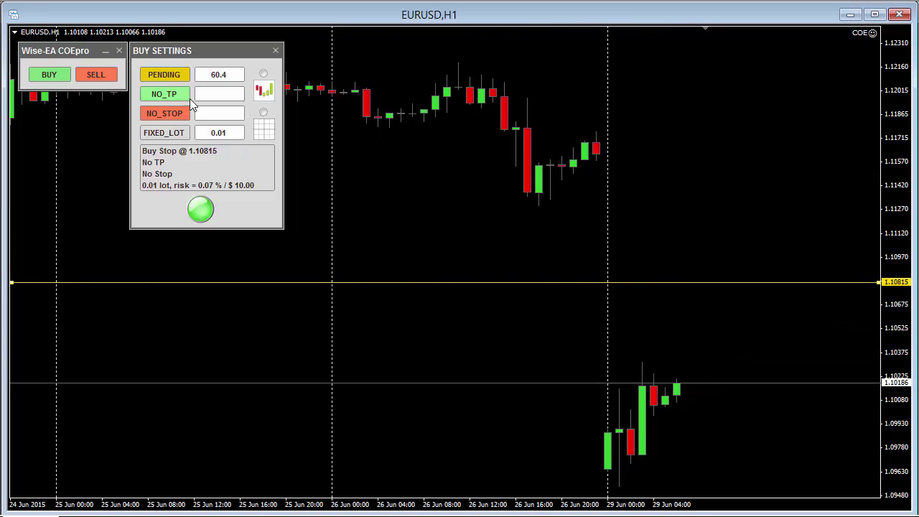
left_click(263, 74)
left_click_drag(629, 285, 605, 199)
left_click_drag(584, 254, 542, 262)
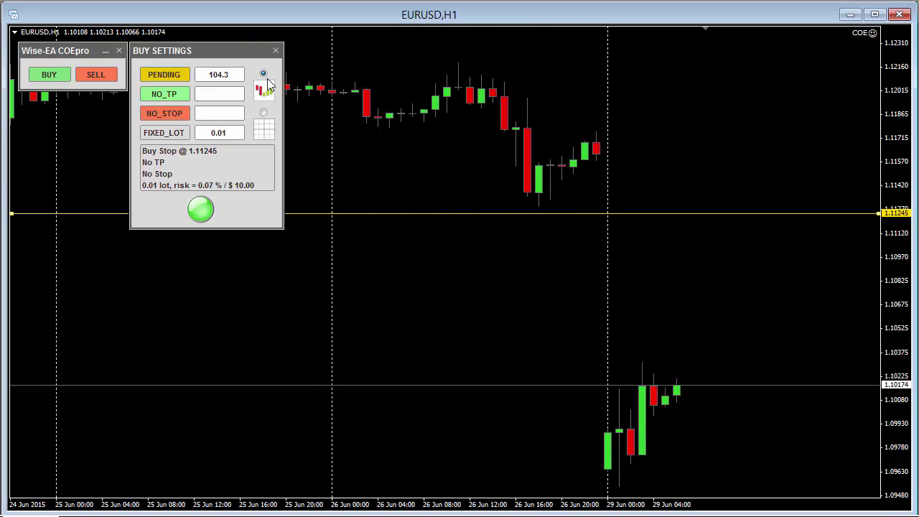
Step: Lower the buy-stop entry to about 1.11025, then further toward 1.10958
left_click(263, 113)
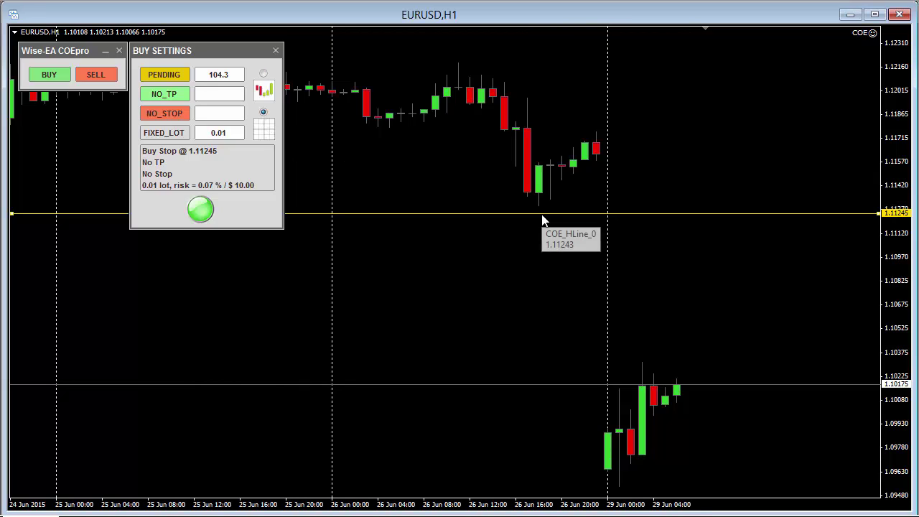
left_click_drag(543, 215, 602, 259)
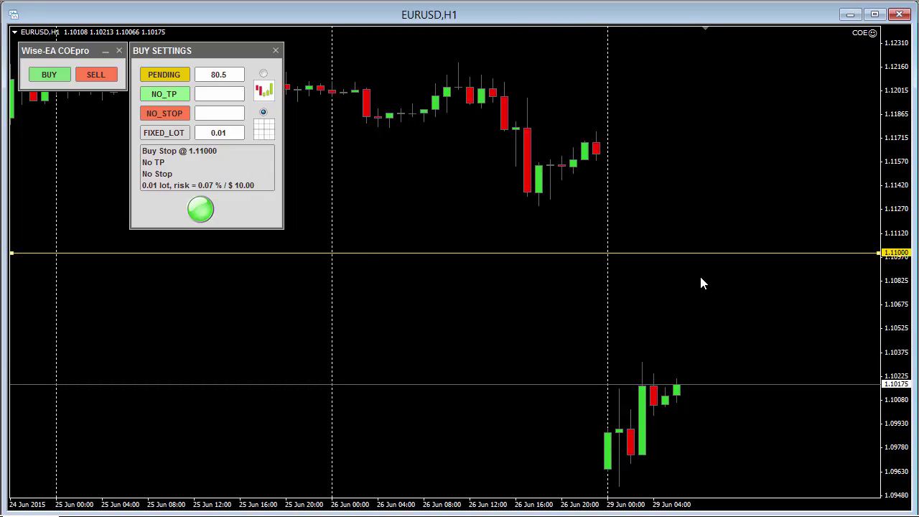
left_click_drag(695, 257, 673, 284)
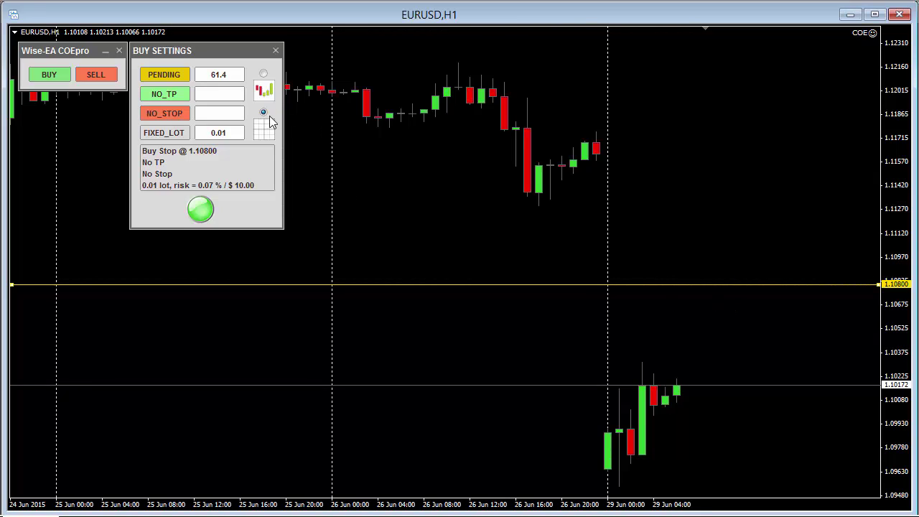
left_click_drag(754, 286, 719, 296)
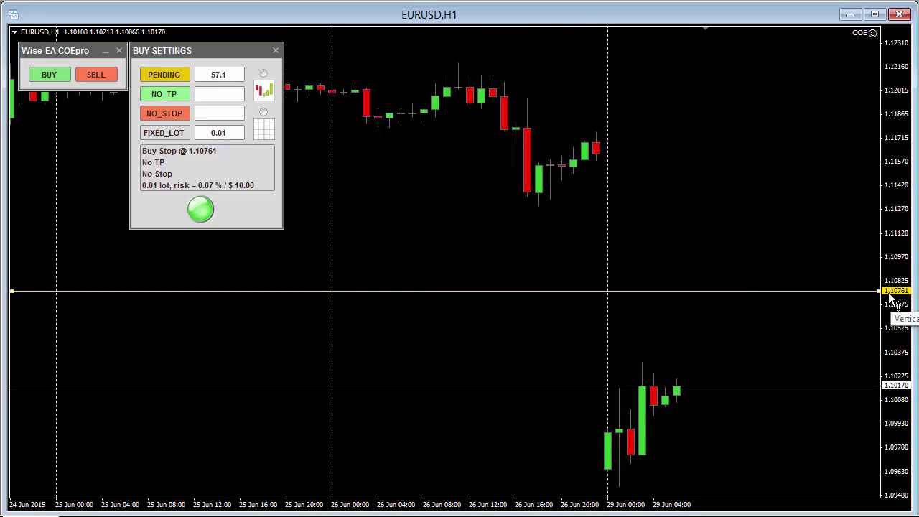
Step: Try buy-stop entries at 1.11100 and 1.11200, then revert the order to a market buy
left_click(263, 112)
left_click_drag(679, 292, 659, 259)
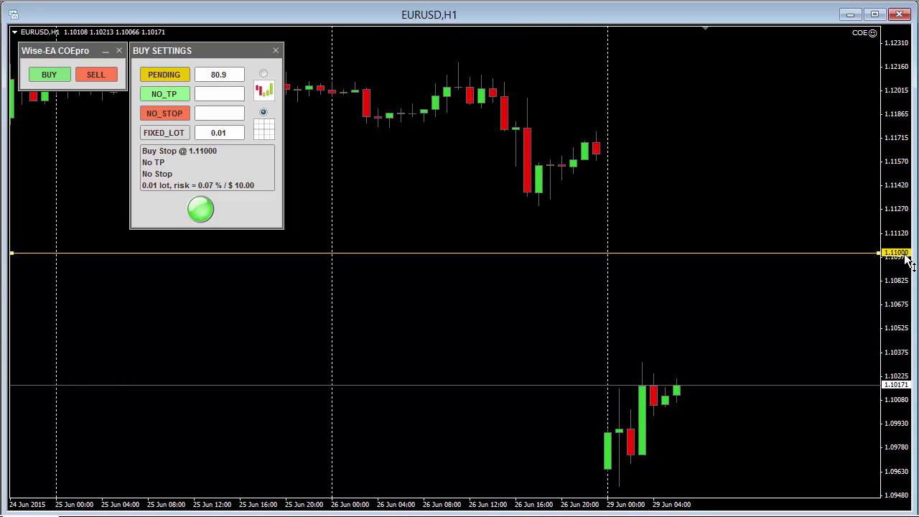
left_click_drag(705, 261, 870, 237)
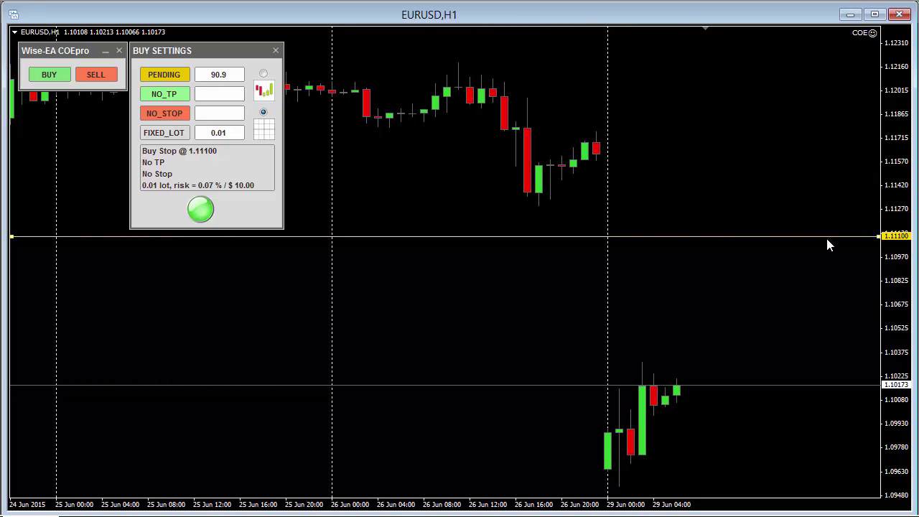
left_click_drag(827, 236, 770, 279)
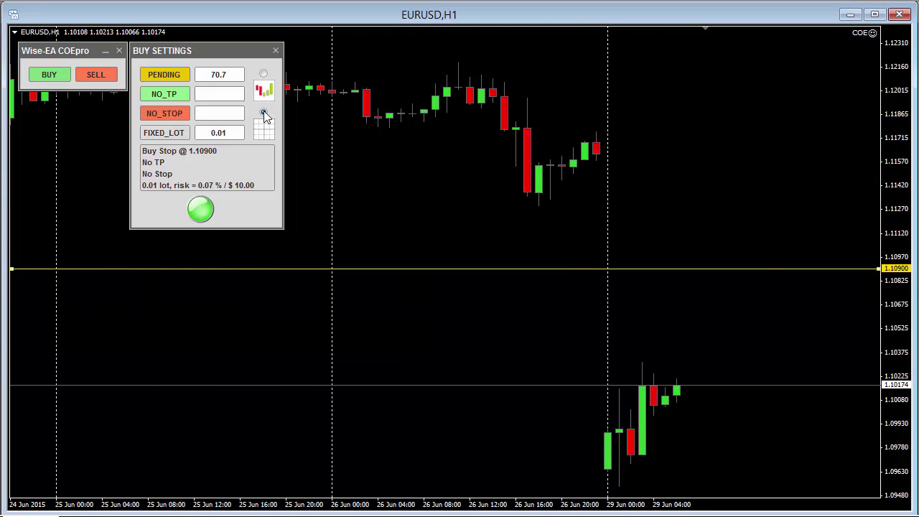
left_click(161, 75)
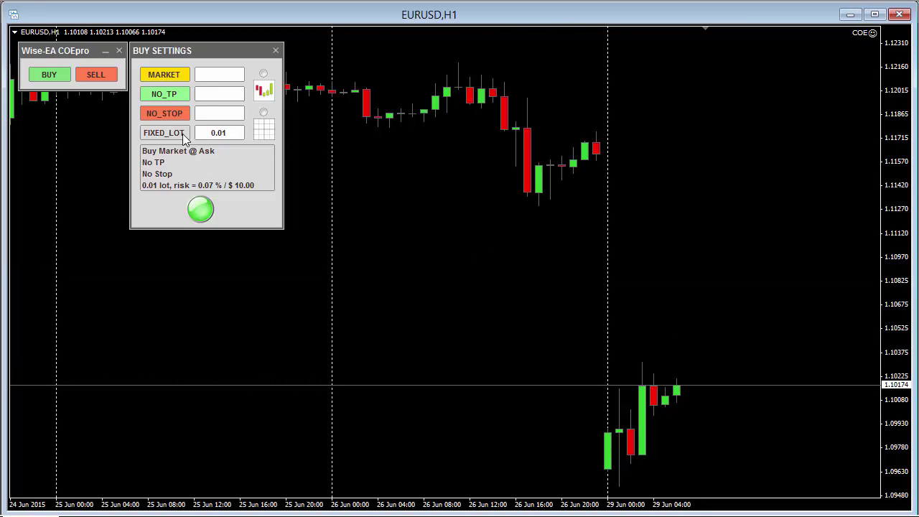
Step: Send the 0.01-lot EURUSD market buy, filled at 1.10194, and acknowledge the alert
left_click(200, 211)
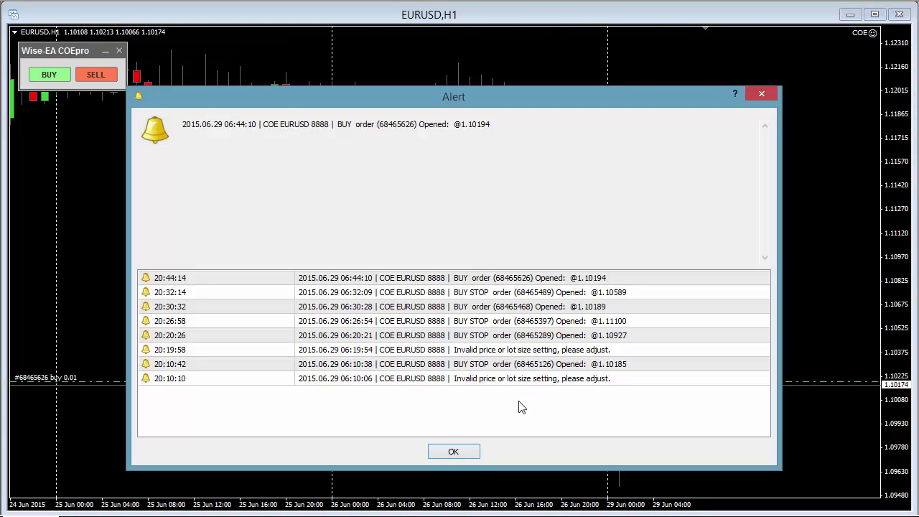
left_click(454, 452)
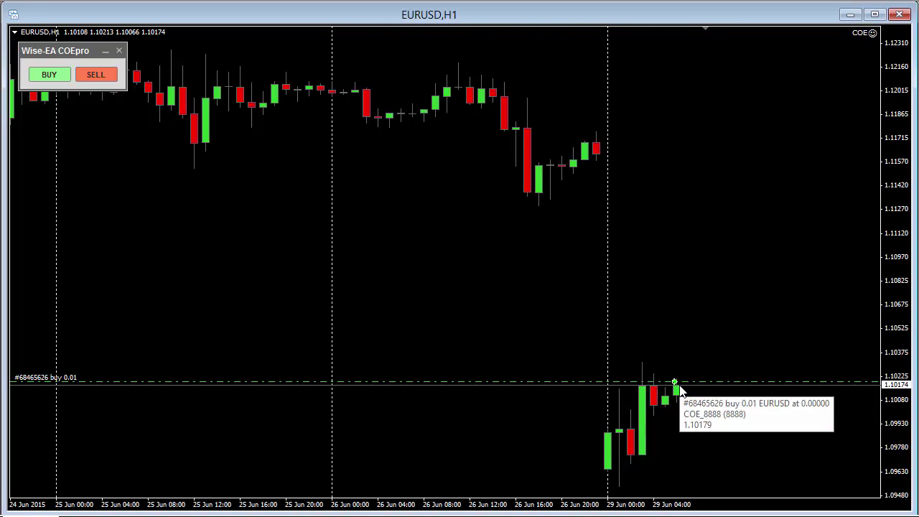
Step: Start a new pending Buy Stop near 1.10500 and show its draggable price label on the chart
left_click(46, 78)
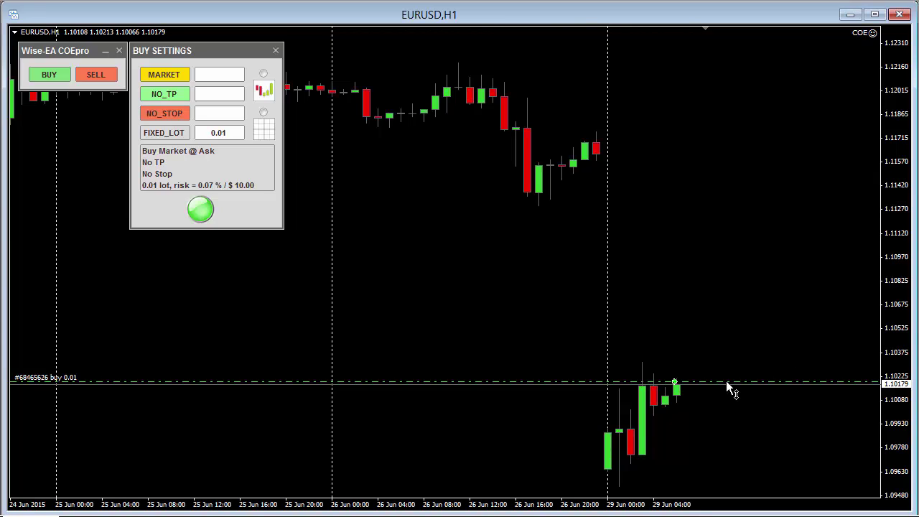
left_click(153, 74)
left_click_drag(682, 361, 742, 333)
left_click(263, 112)
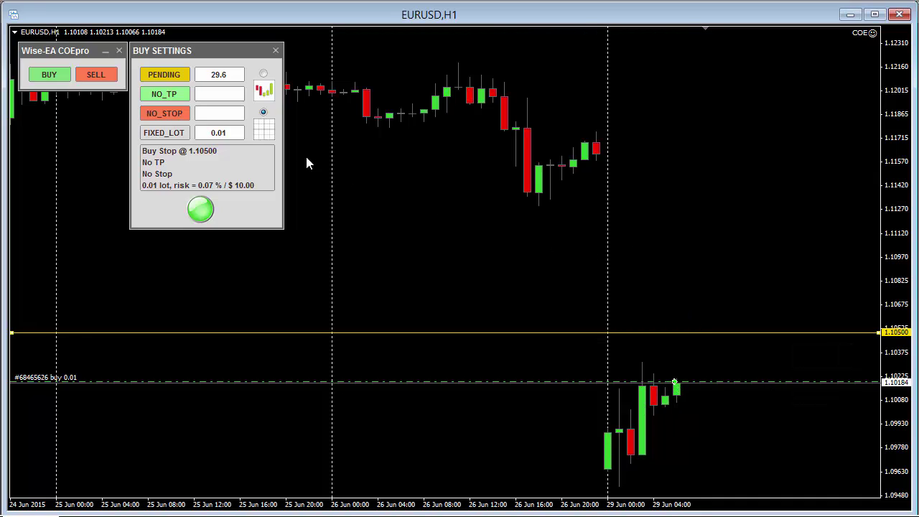
left_click(269, 133)
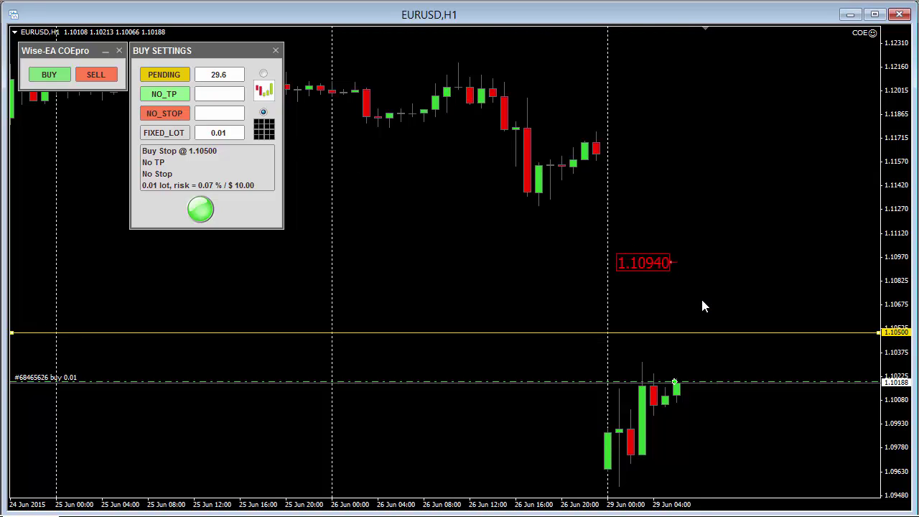
Step: Raise the buy-stop entry to about 1.10700 and drag the red price label down
left_click(267, 132)
mouse_move(716, 335)
left_mouse_down()
mouse_move(716, 296)
mouse_move(716, 317)
left_mouse_up()
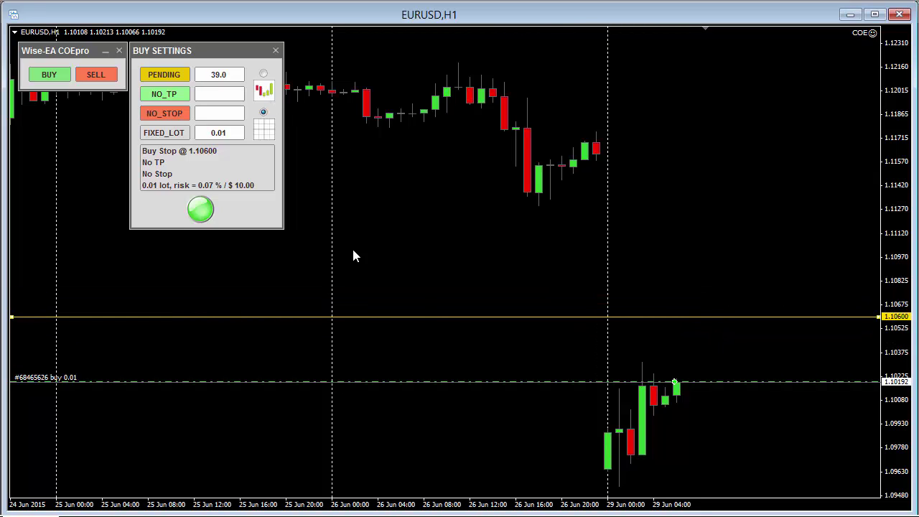
left_click(261, 130)
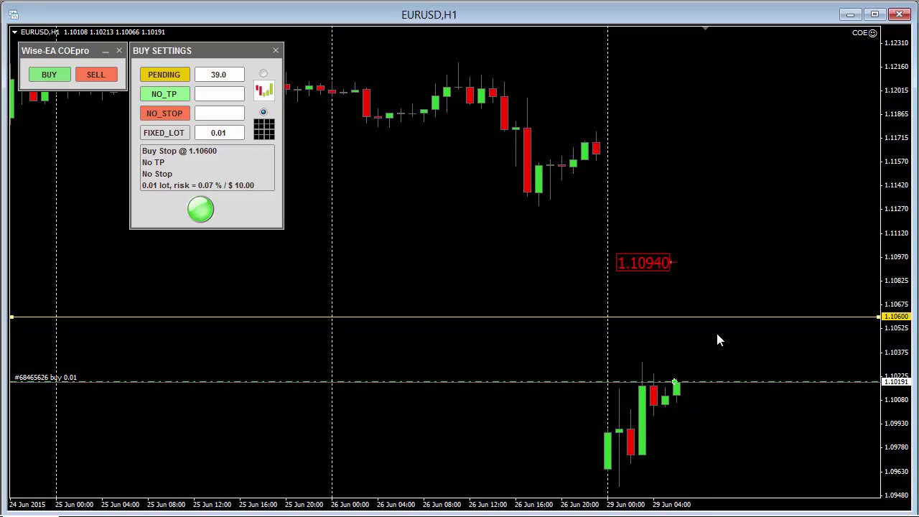
left_click_drag(672, 264, 684, 266)
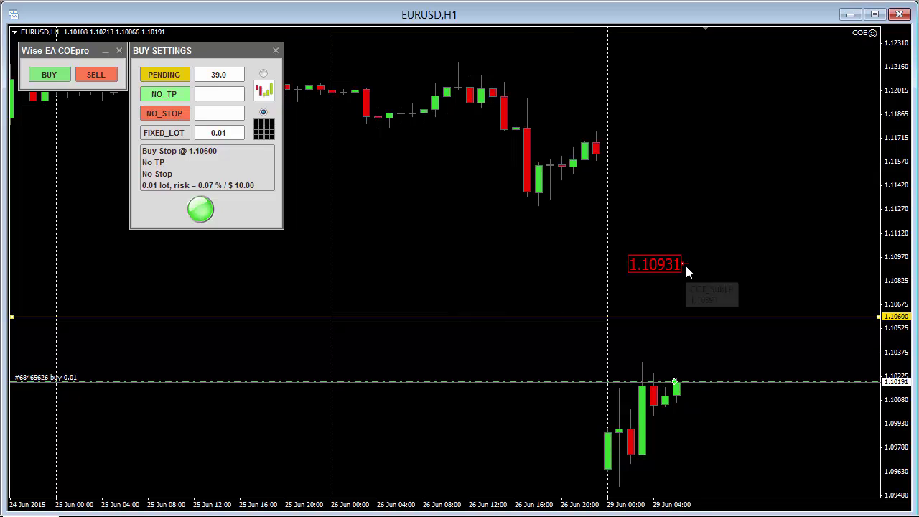
left_click_drag(684, 267, 725, 377)
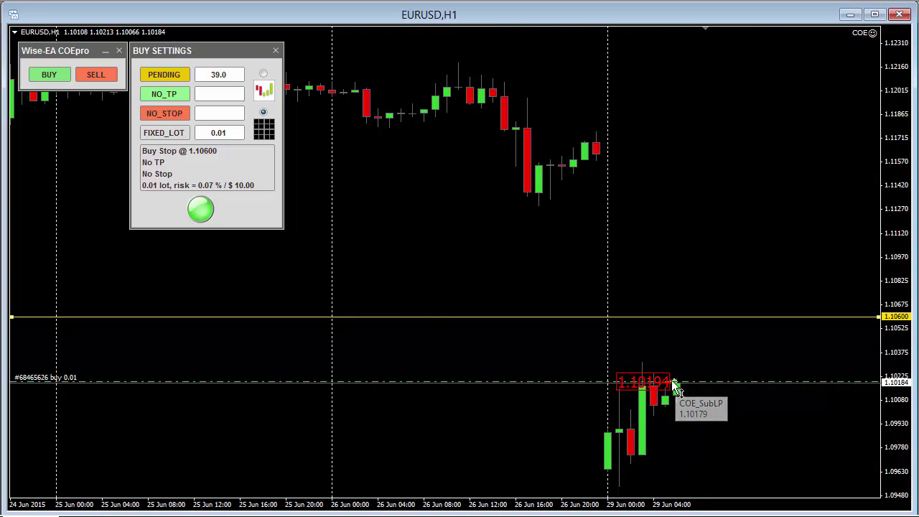
Step: Lower the buy-stop toward 1.10519, then step it up with the arrow keys to 1.10694
left_click_drag(759, 318, 761, 320)
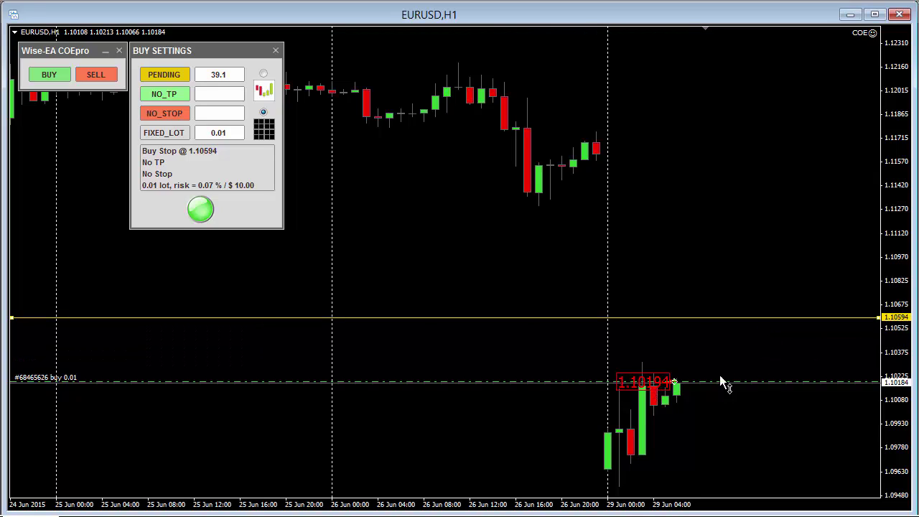
left_click_drag(833, 319, 807, 332)
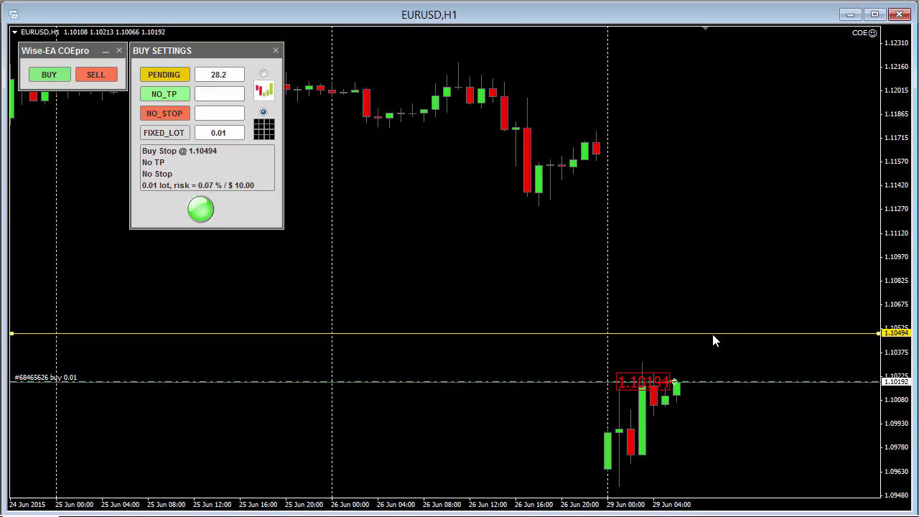
key("Up")
key("Up")
key("Up")
key("Up")
key("Up")
key("Up")
key("Up")
key("Up")
key("Up")
key("Up")
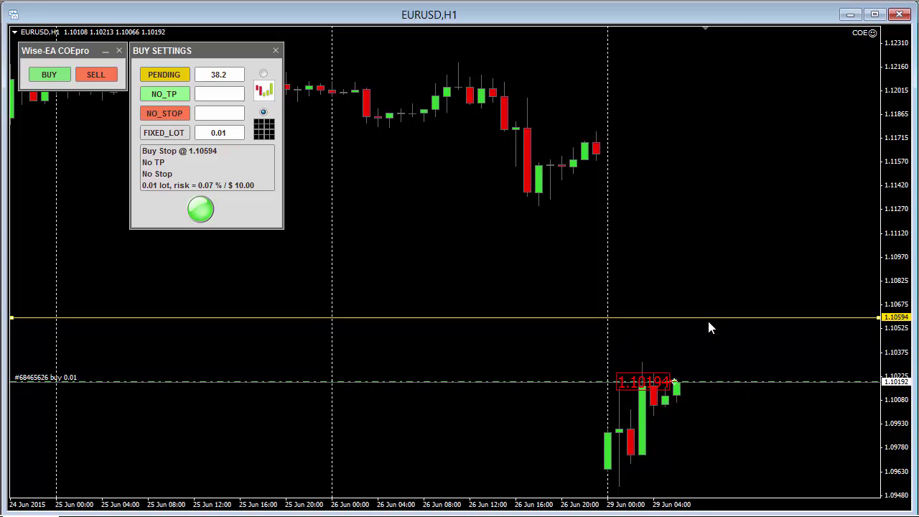
key("Up")
key("Up")
key("Up")
key("Up")
key("Up")
key("Up")
key("Up")
key("Up")
key("Up")
key("Up")
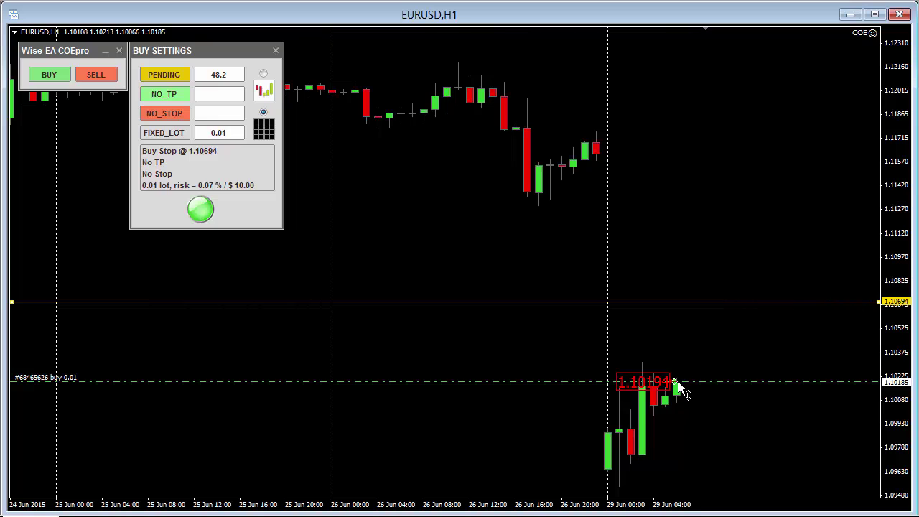
Step: Send the 0.01-lot Buy Stop at 1.10694, acknowledge the alert, and reopen the BUY settings
left_click(202, 213)
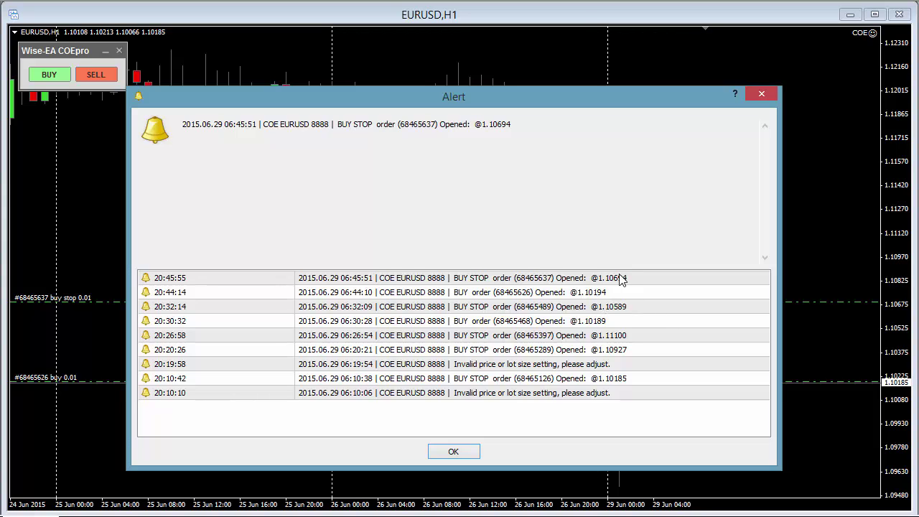
left_click(458, 451)
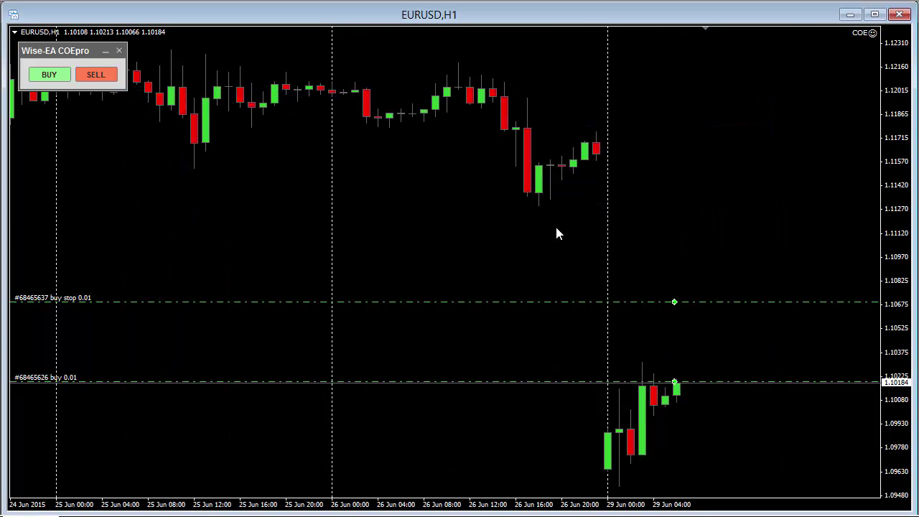
left_click(49, 75)
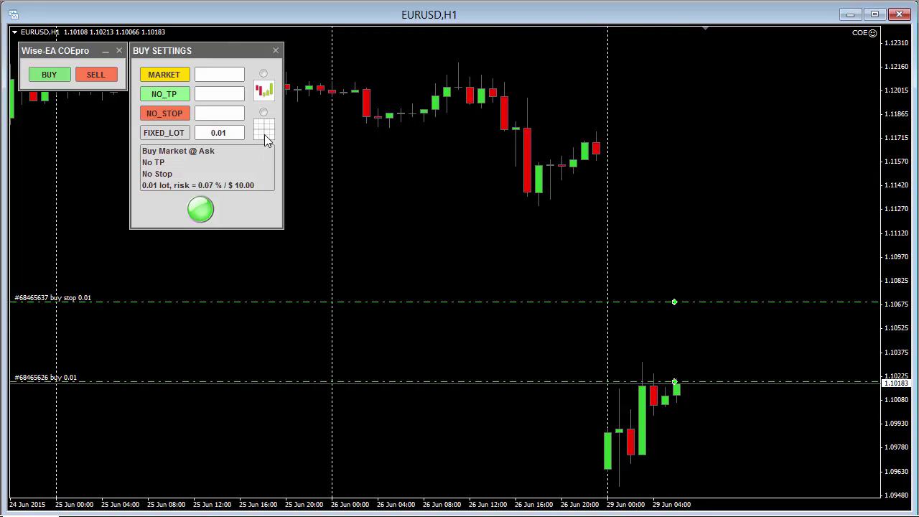